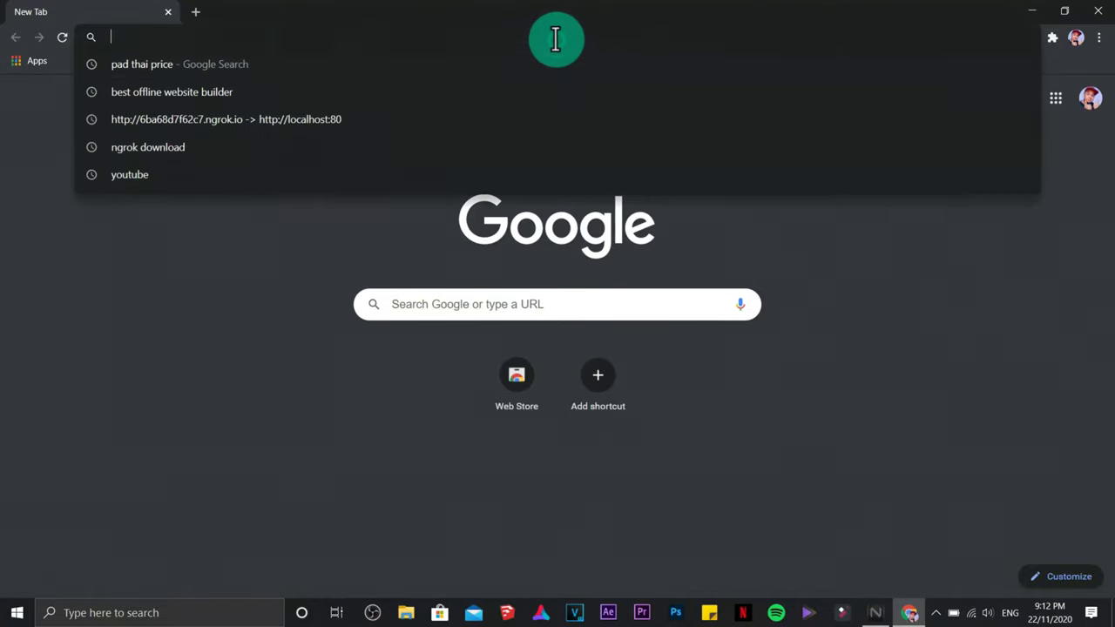
# Search 'speed test', open Speedtest by Ookla and run a baseline: 2 ms ping, 31.19/62.35 Mbps.
pyautogui.write('speed test')
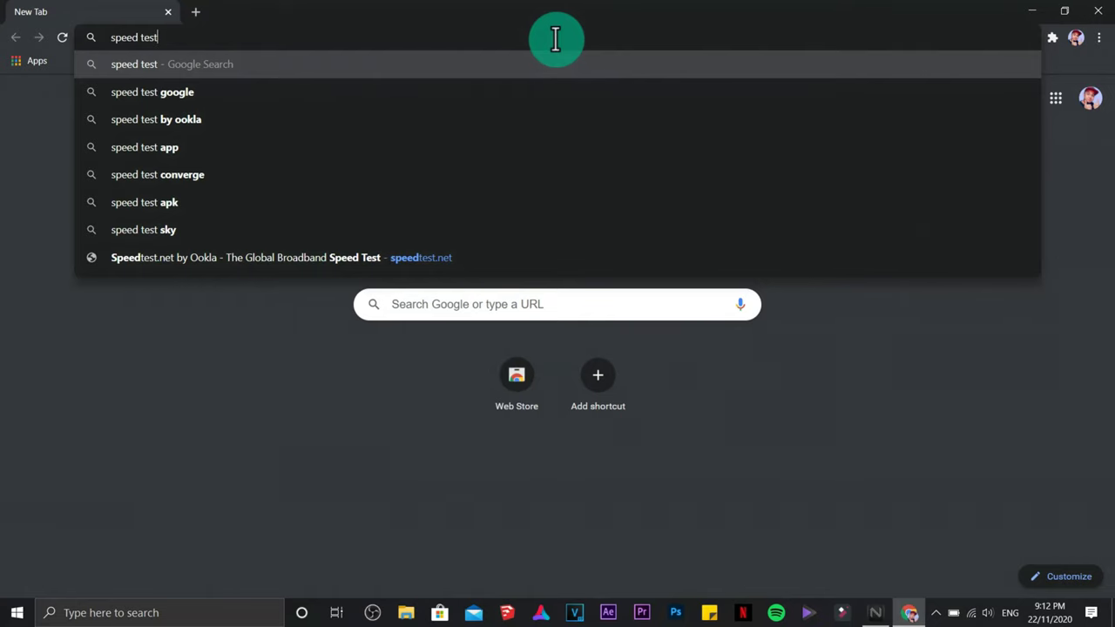
pyautogui.press('Return')
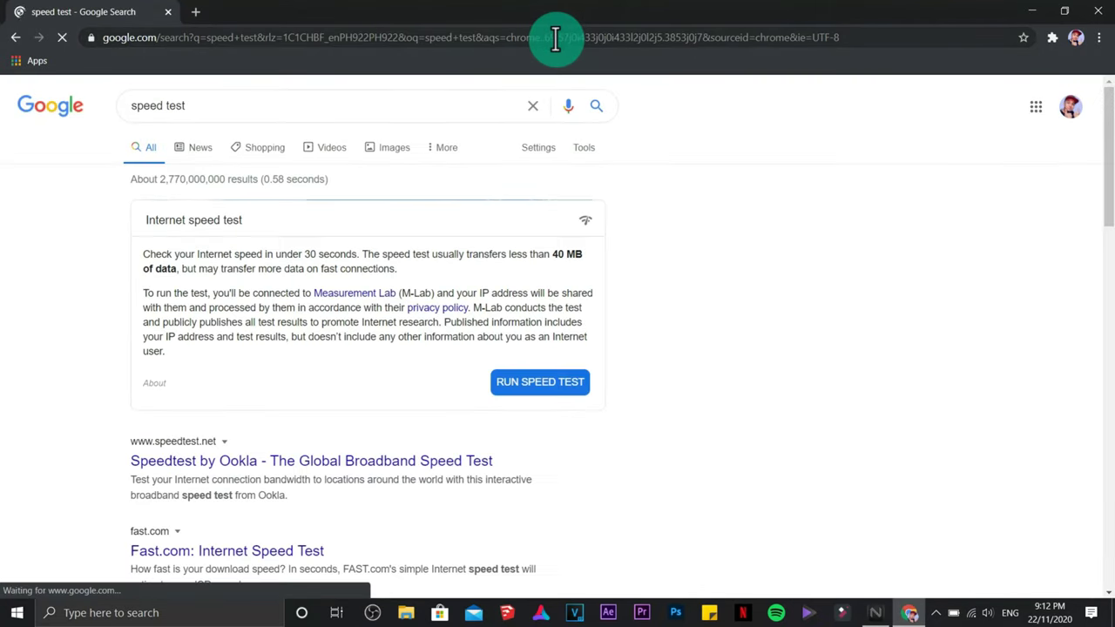
pyautogui.click(250, 466)
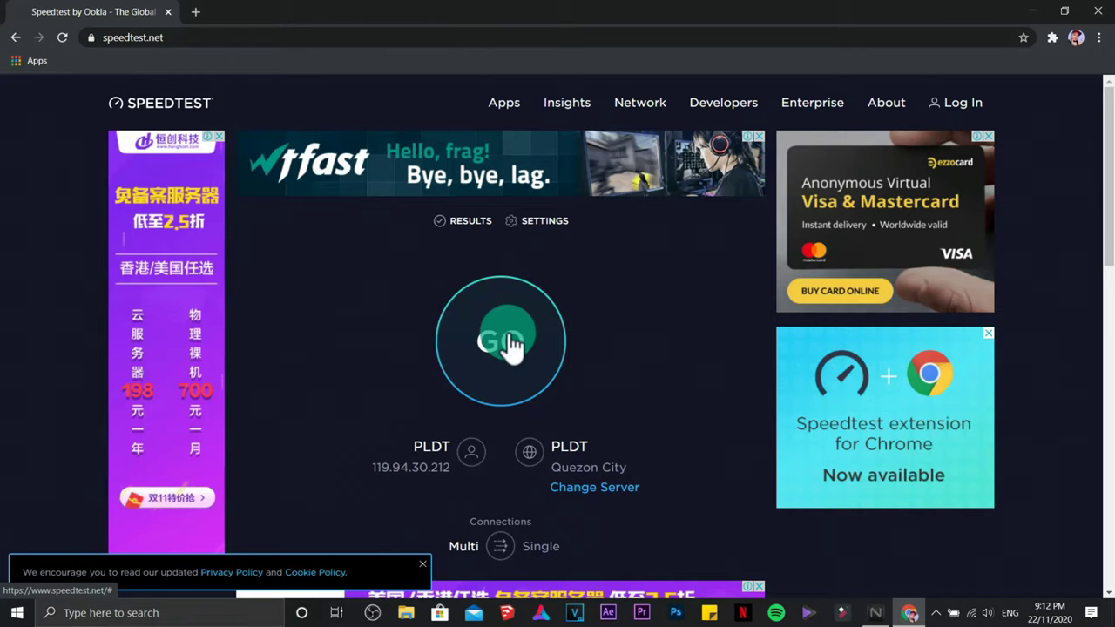
pyautogui.click(509, 344)
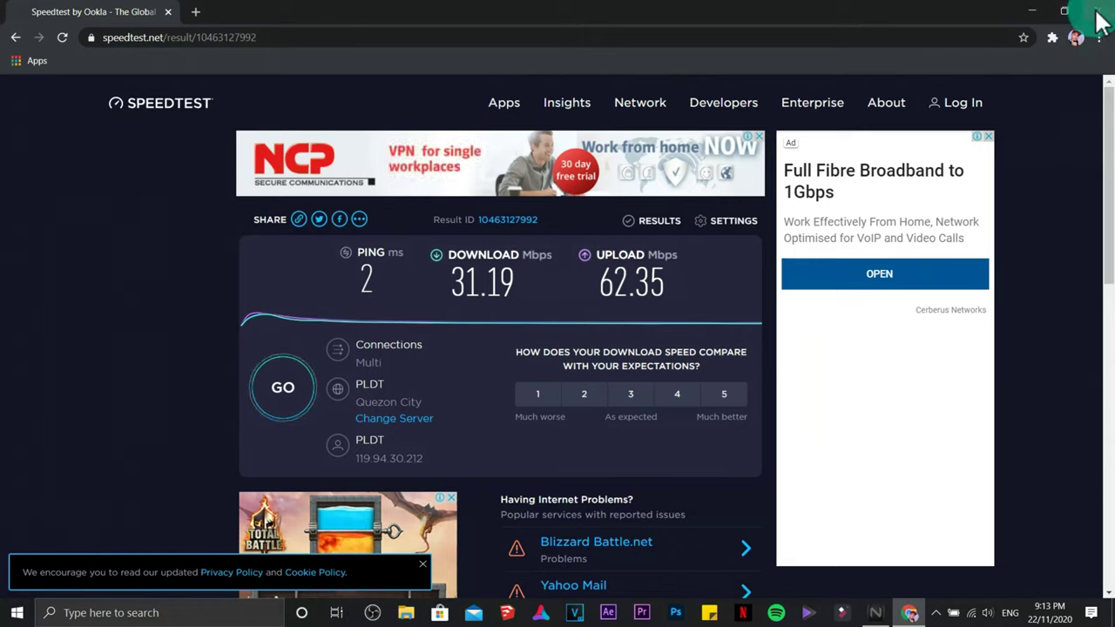
# Minimize Chrome and open Control Panel's Network and Internet > Network and Sharing Center.
pyautogui.click(1030, 13)
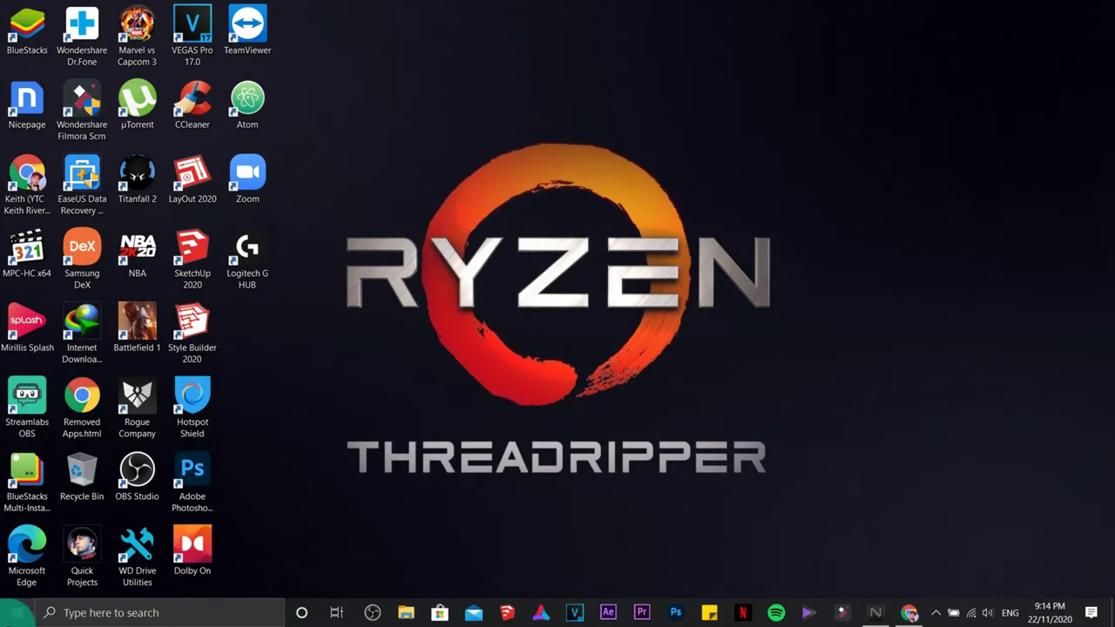
pyautogui.click(16, 620)
pyautogui.write('control')
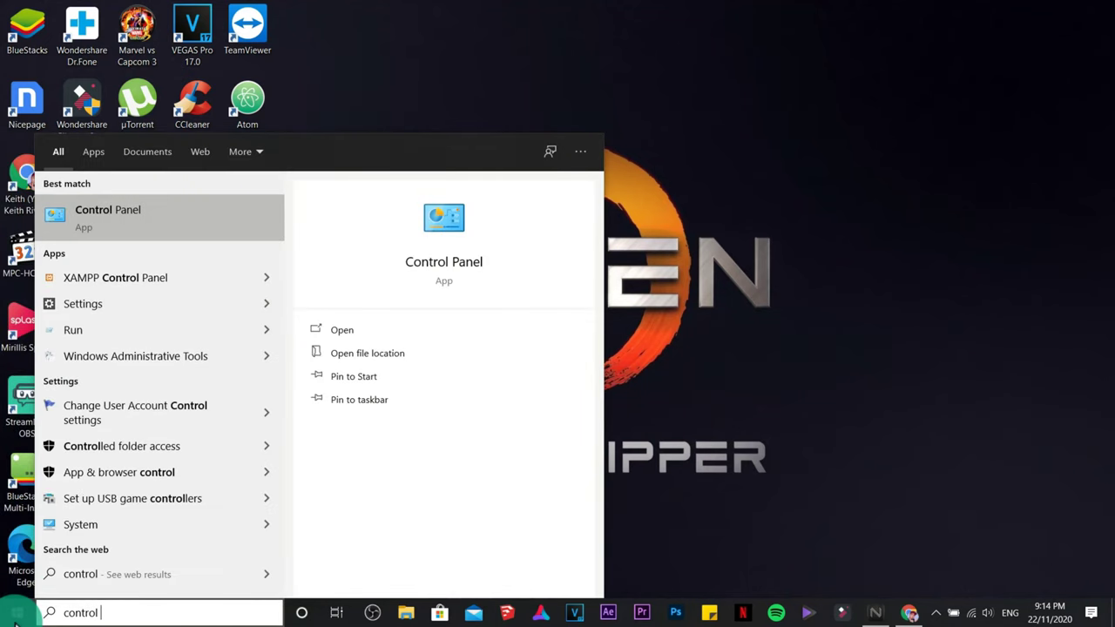
pyautogui.press('Return')
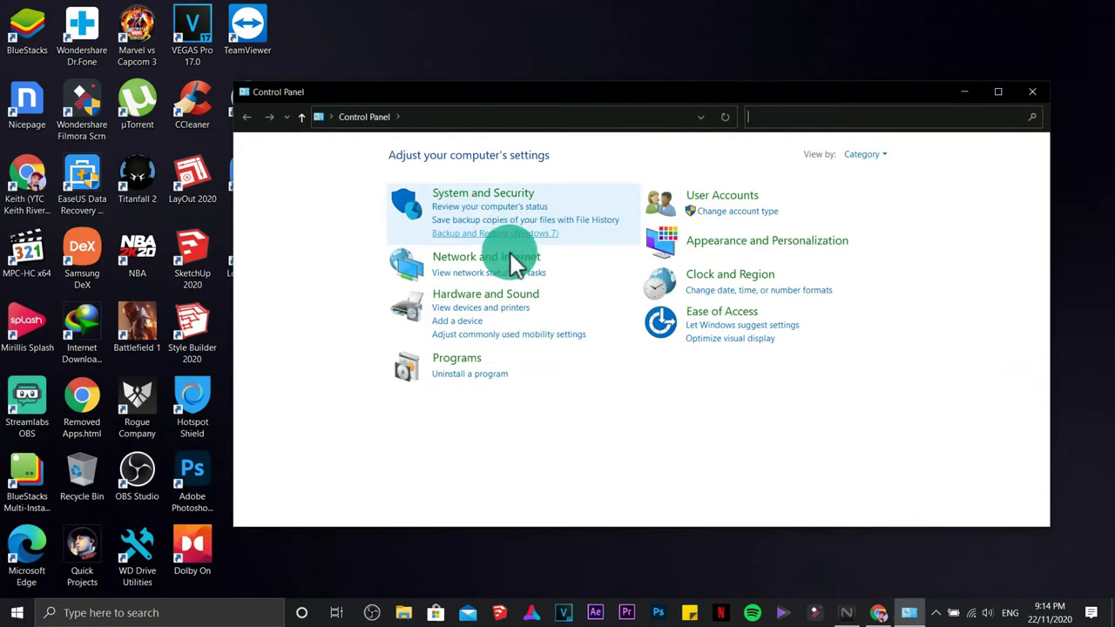
pyautogui.click(515, 266)
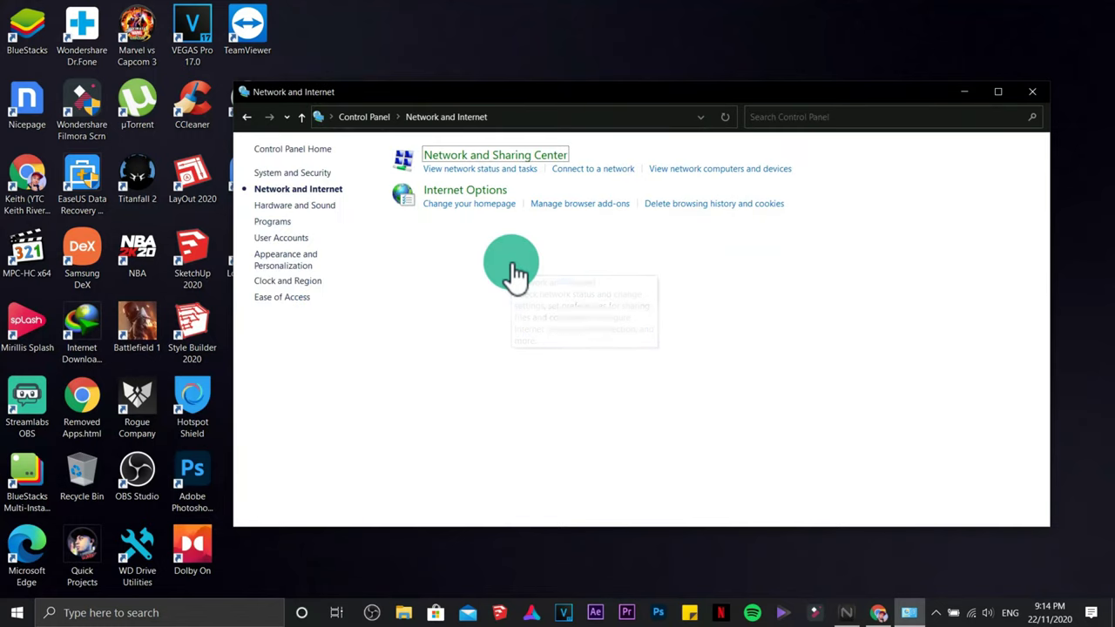
pyautogui.click(530, 165)
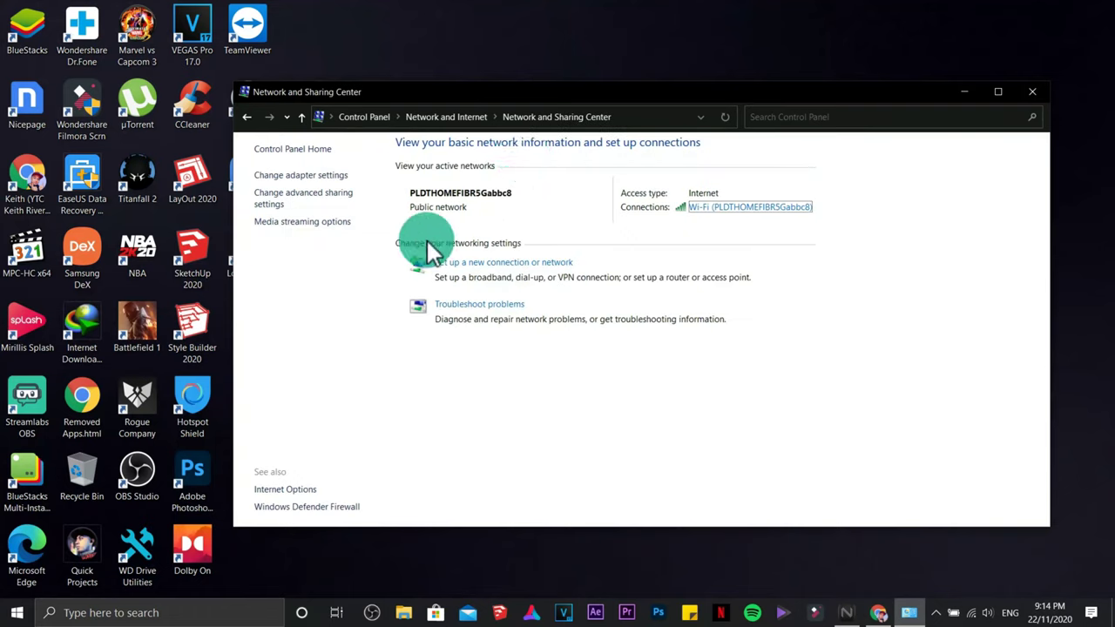
# Open the Wi-Fi adapter's Internet Protocol Version 4 properties from the adapter list.
pyautogui.click(320, 177)
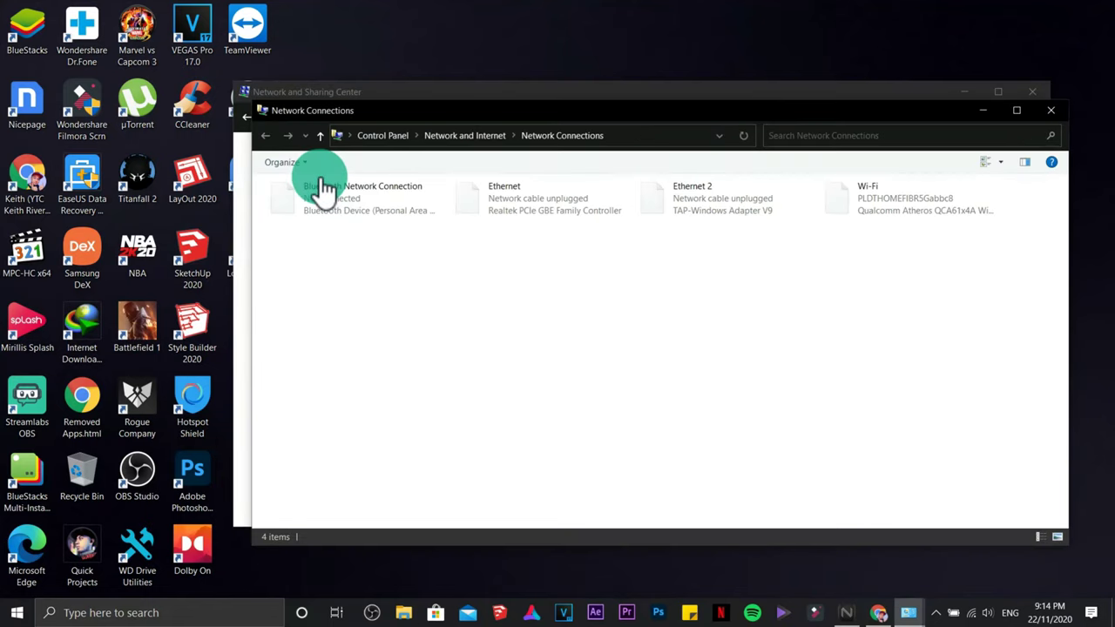
pyautogui.click(340, 193)
pyautogui.click(853, 205)
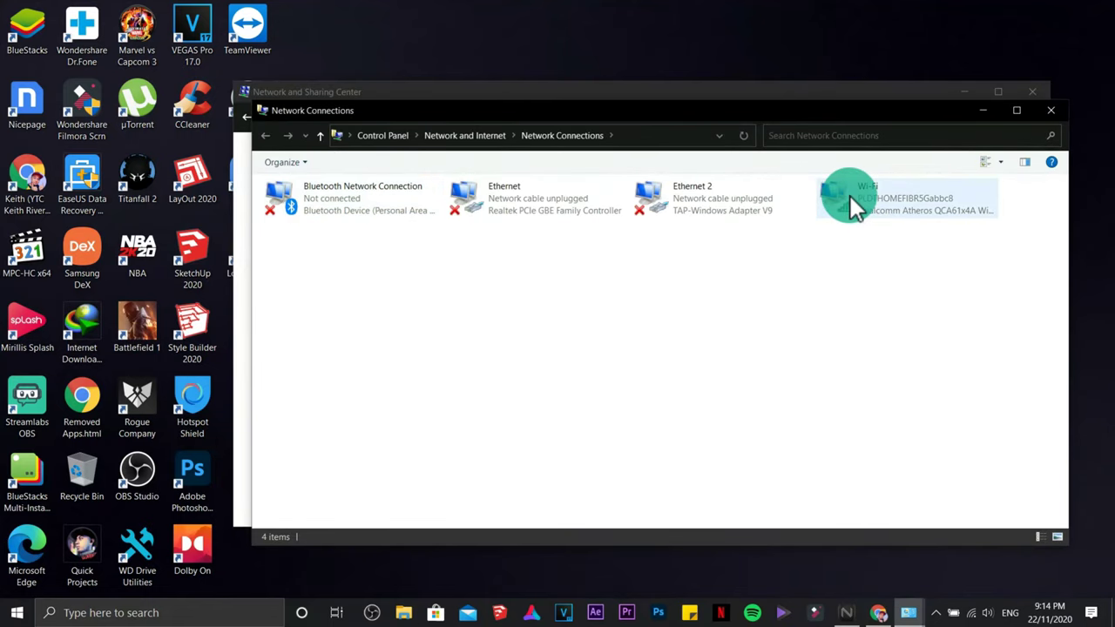
pyautogui.rightClick(851, 198)
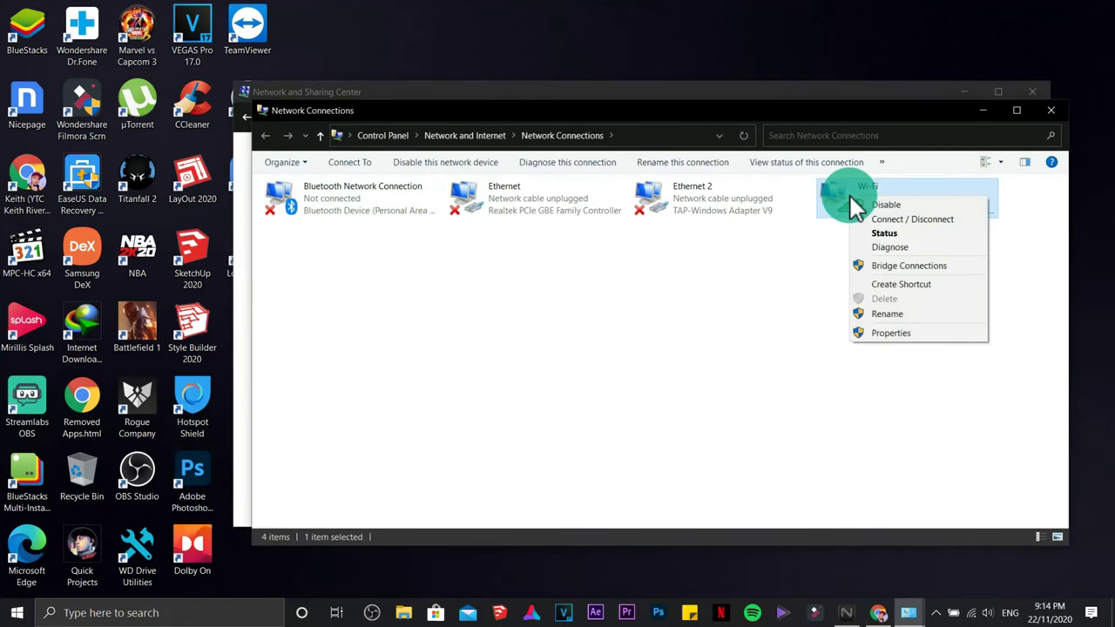
pyautogui.click(864, 334)
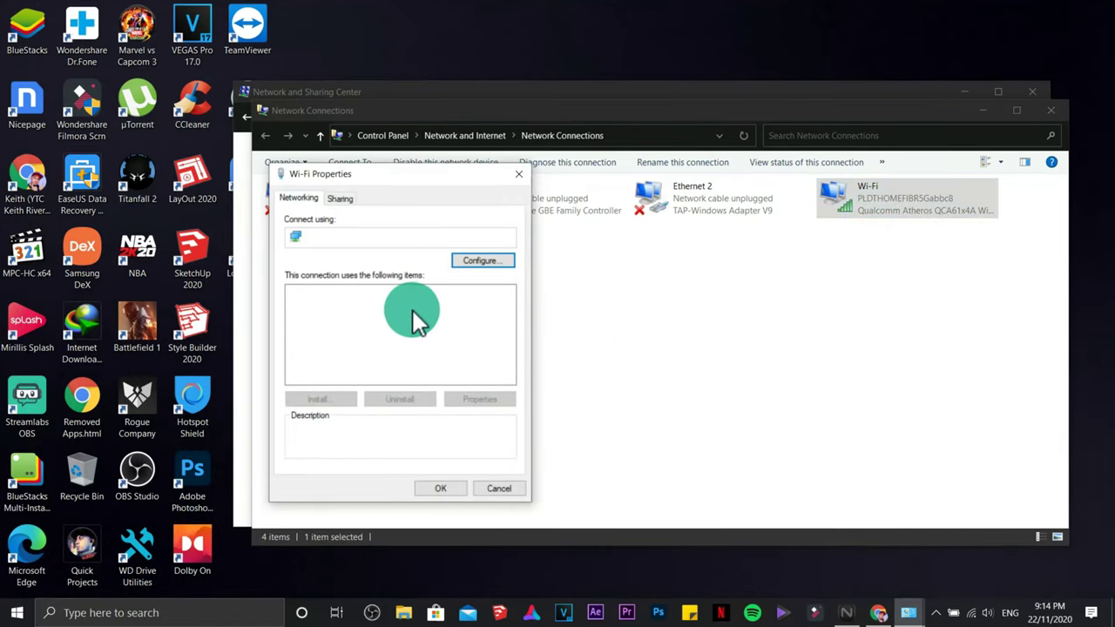
pyautogui.doubleClick(403, 331)
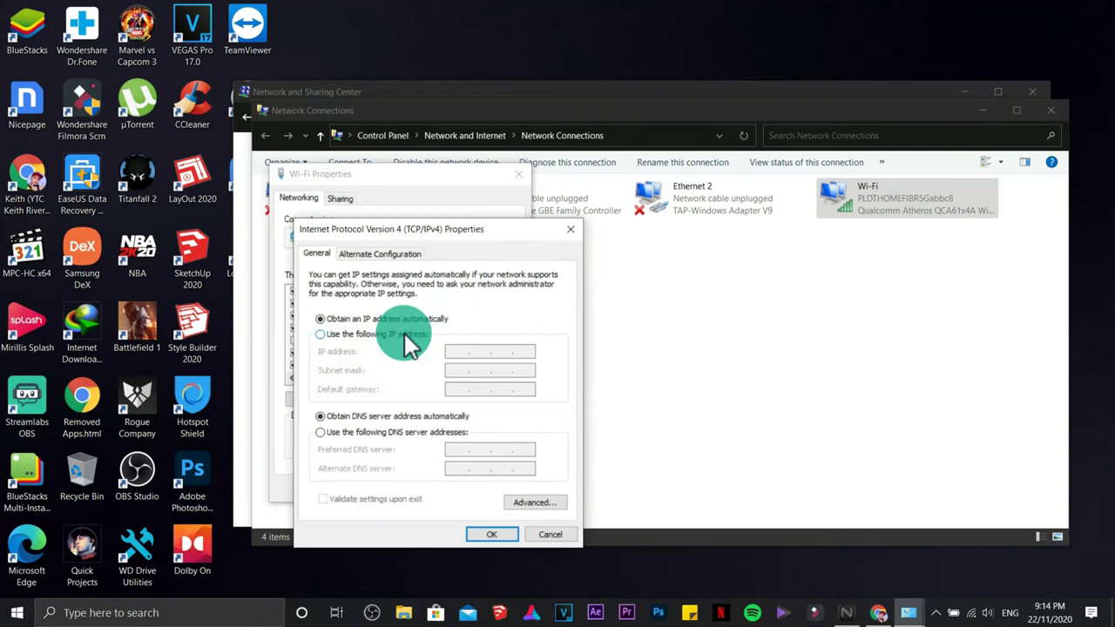
# Set preferred DNS 8.8.8.8 and alternate DNS 8.8.4.4, and save the IPv4 settings.
pyautogui.click(334, 432)
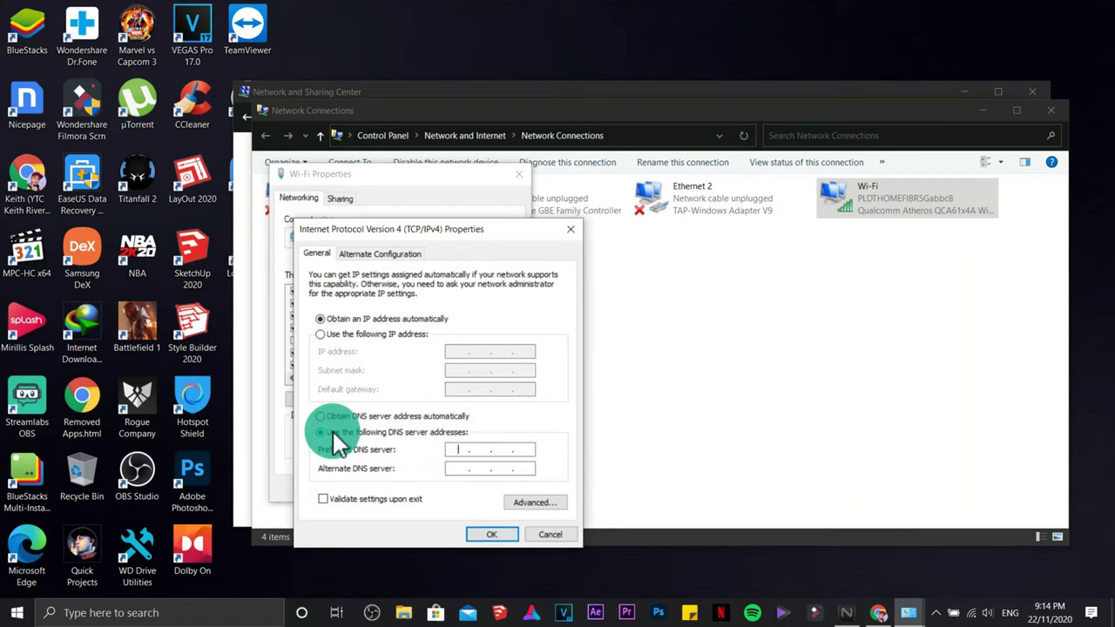
pyautogui.write('8 . 8 ')
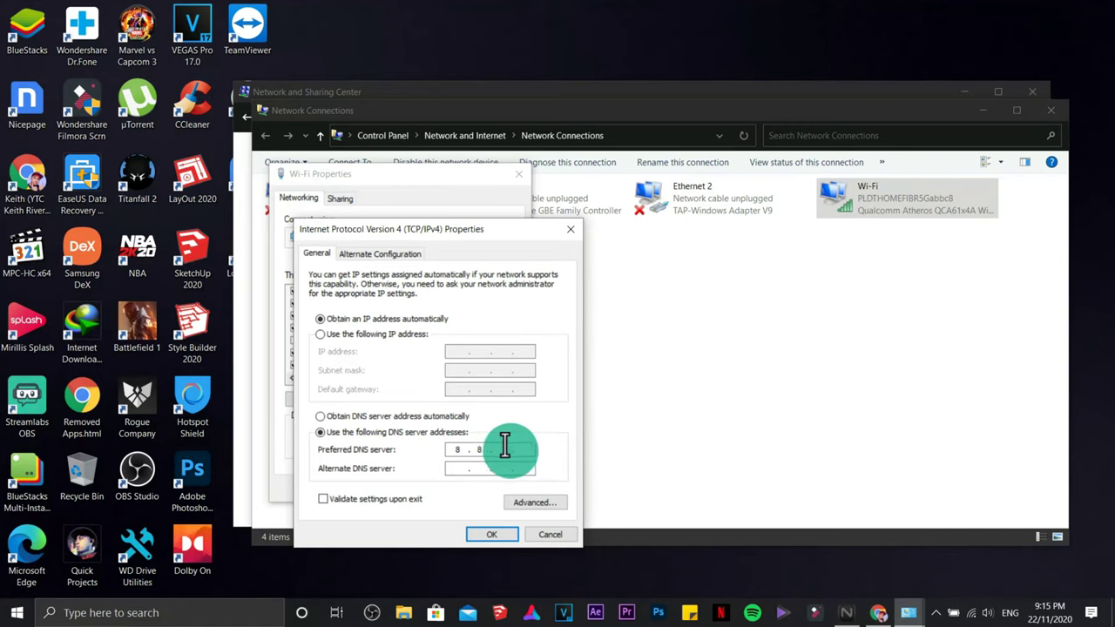
pyautogui.write('. 8 . 8')
pyautogui.click(458, 470)
pyautogui.write('8.8.4.4')
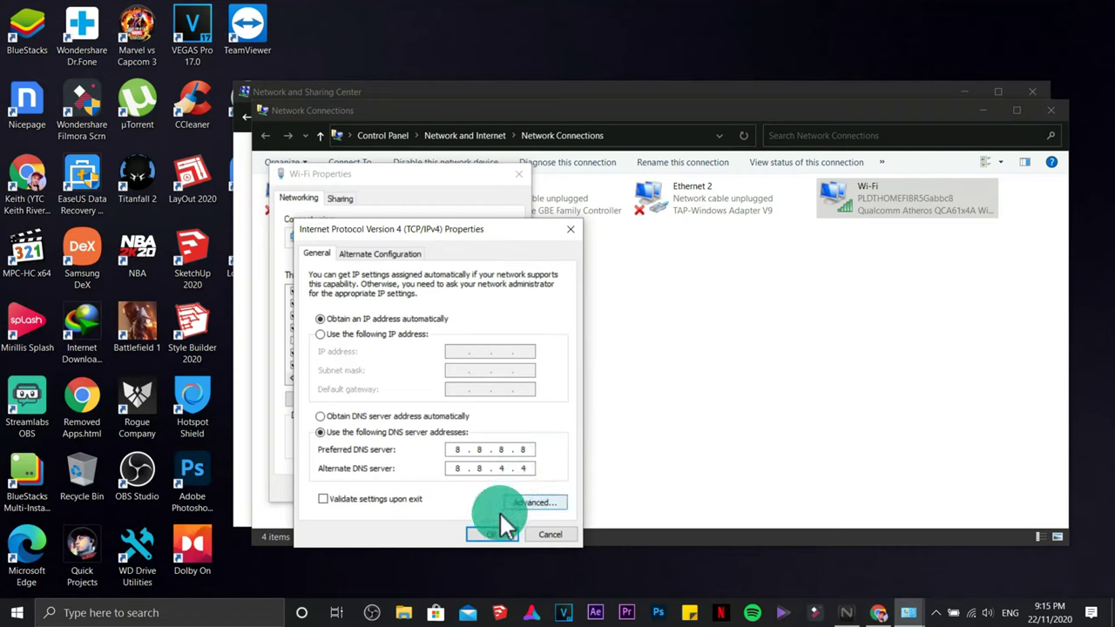
pyautogui.click(484, 535)
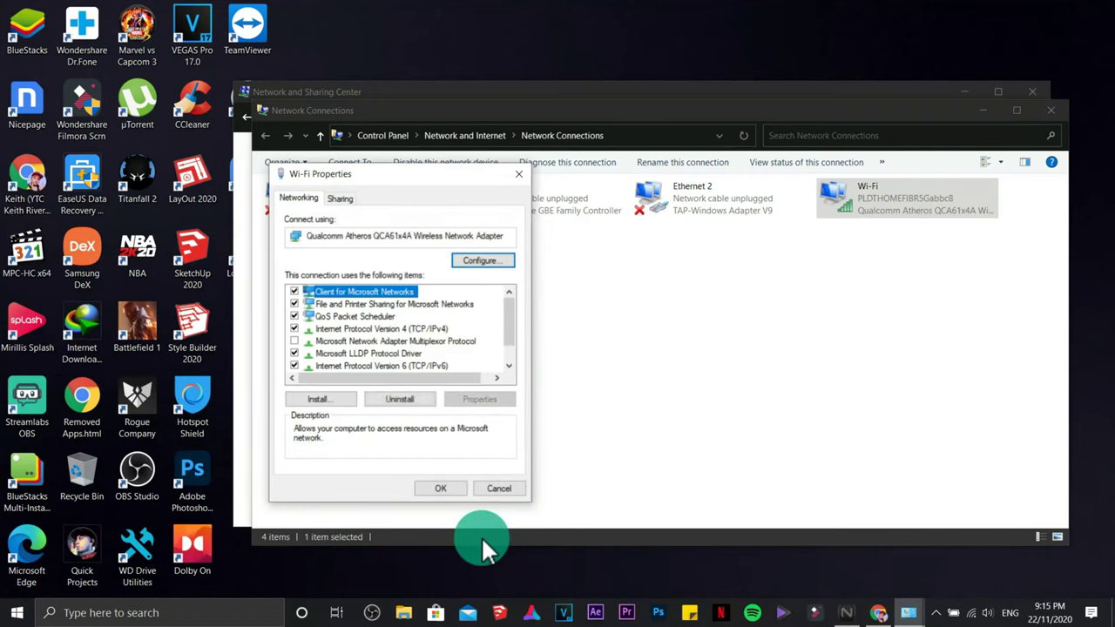
# Confirm Wi-Fi Properties and minimize the Network Connections and Sharing Center windows.
pyautogui.click(441, 489)
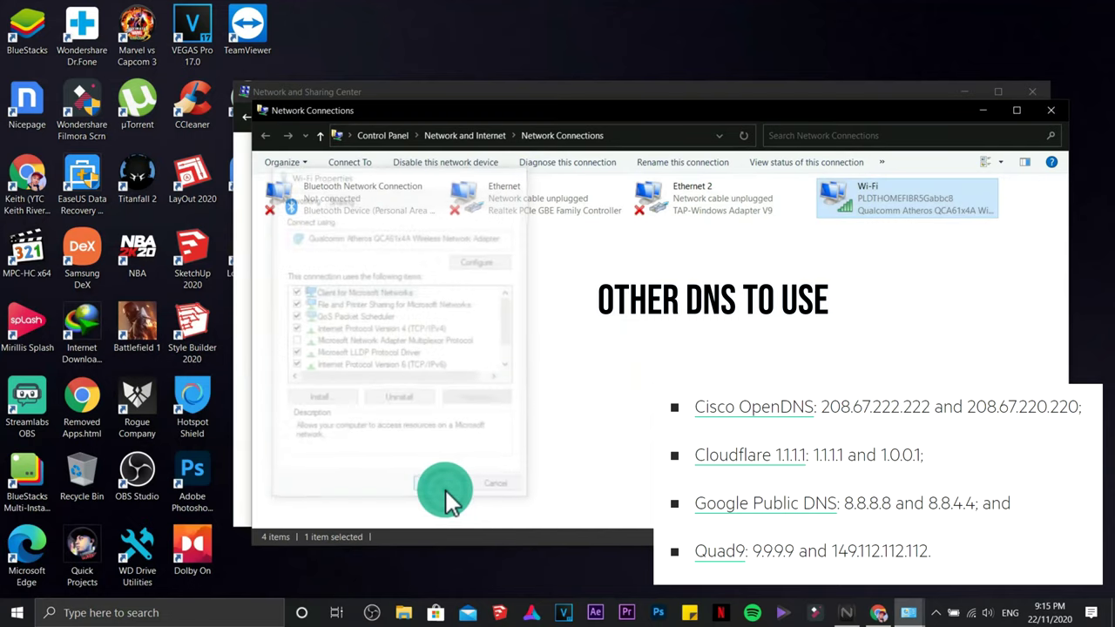
pyautogui.click(984, 110)
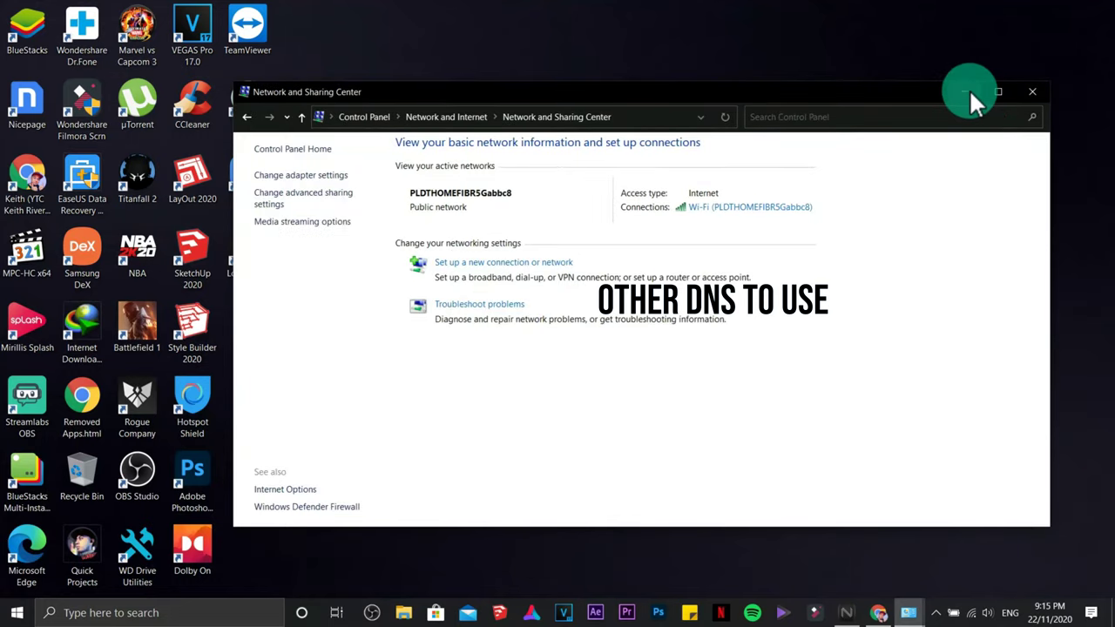
pyautogui.click(966, 90)
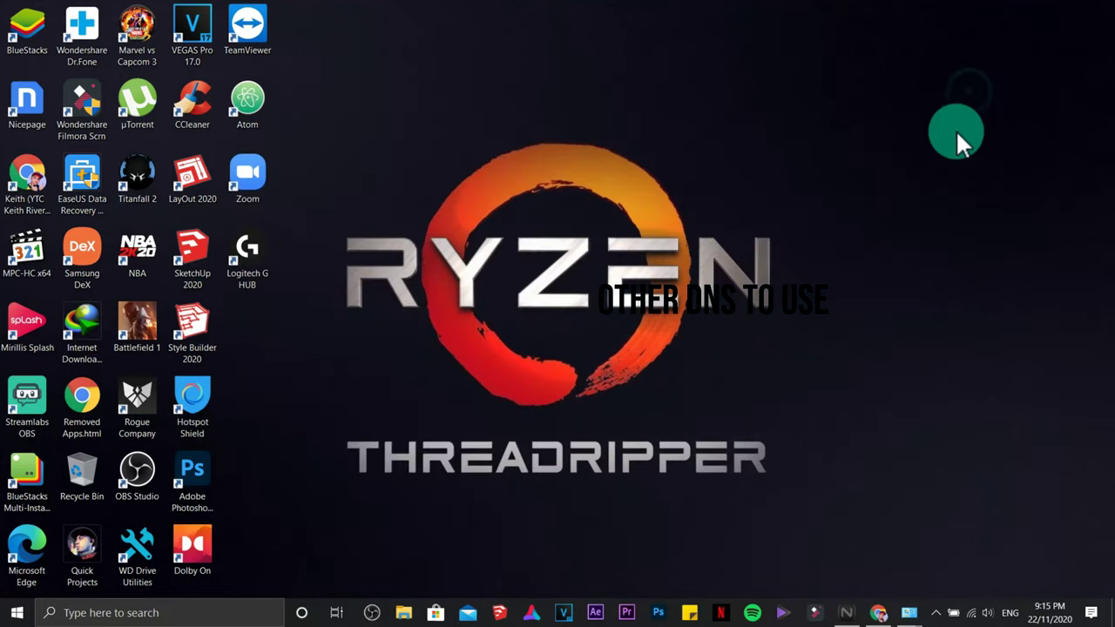
pyautogui.click(13, 614)
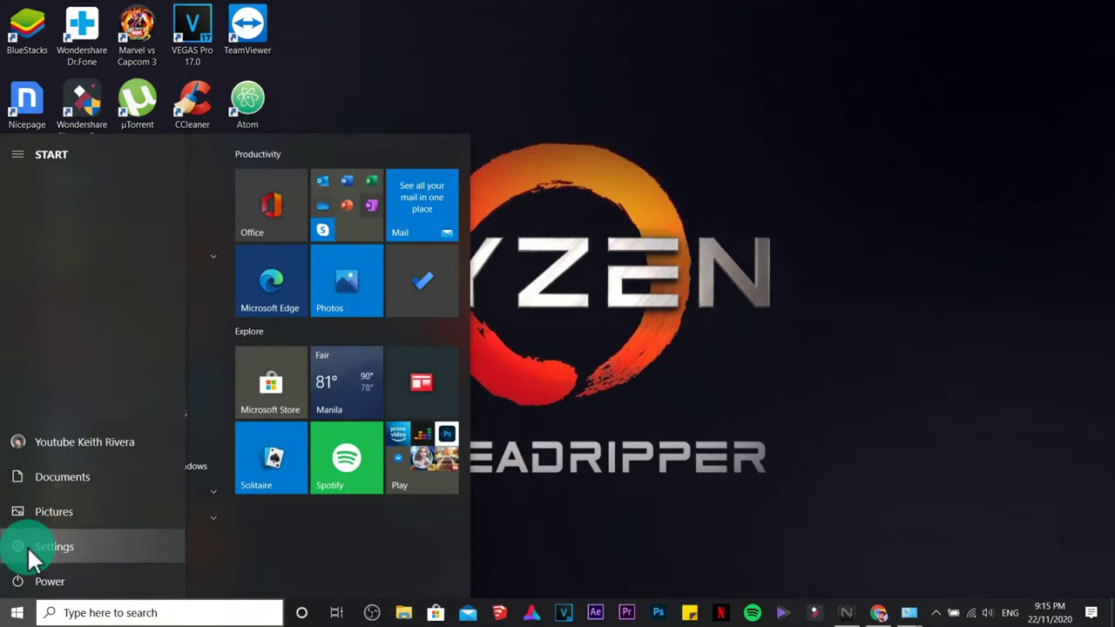
# Go to Settings > Privacy > Background apps.
pyautogui.click(27, 545)
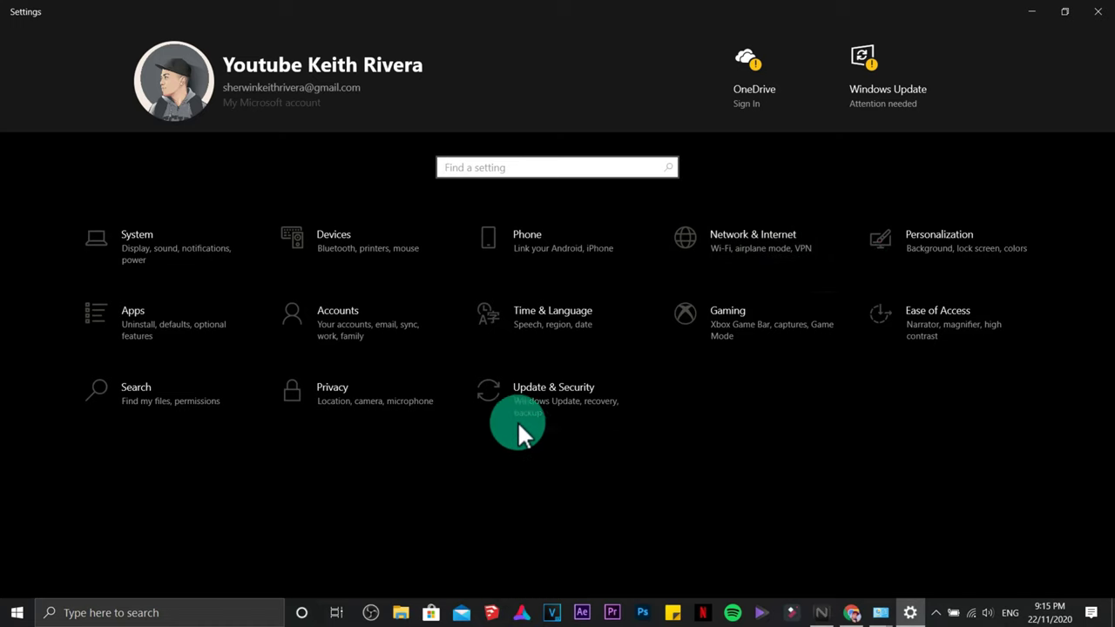
pyautogui.click(350, 405)
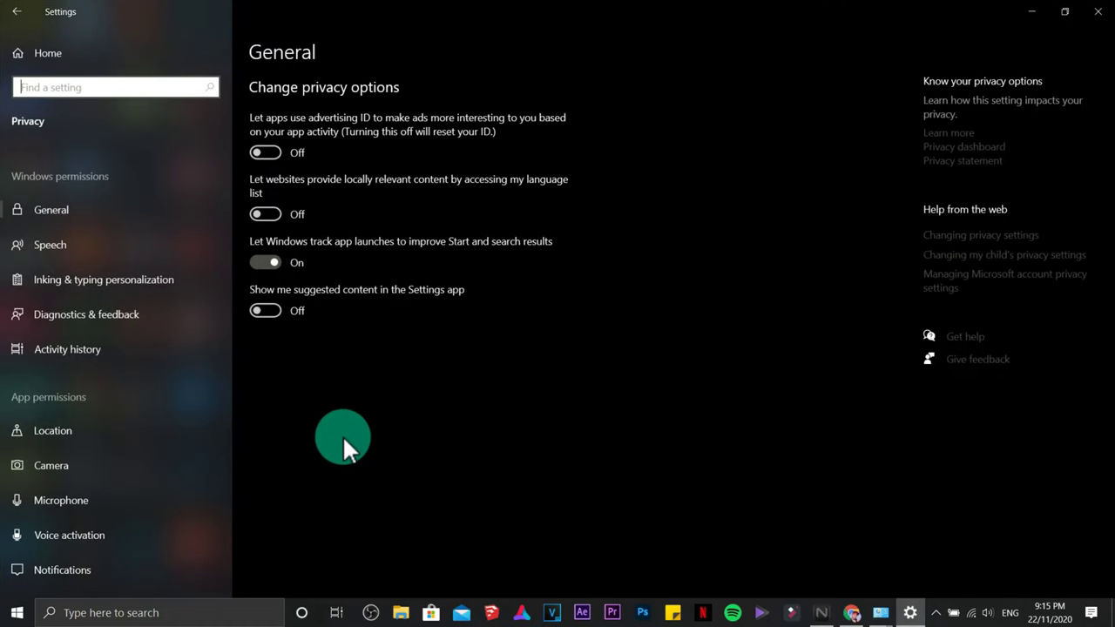
pyautogui.scroll(-7, 131, 348)
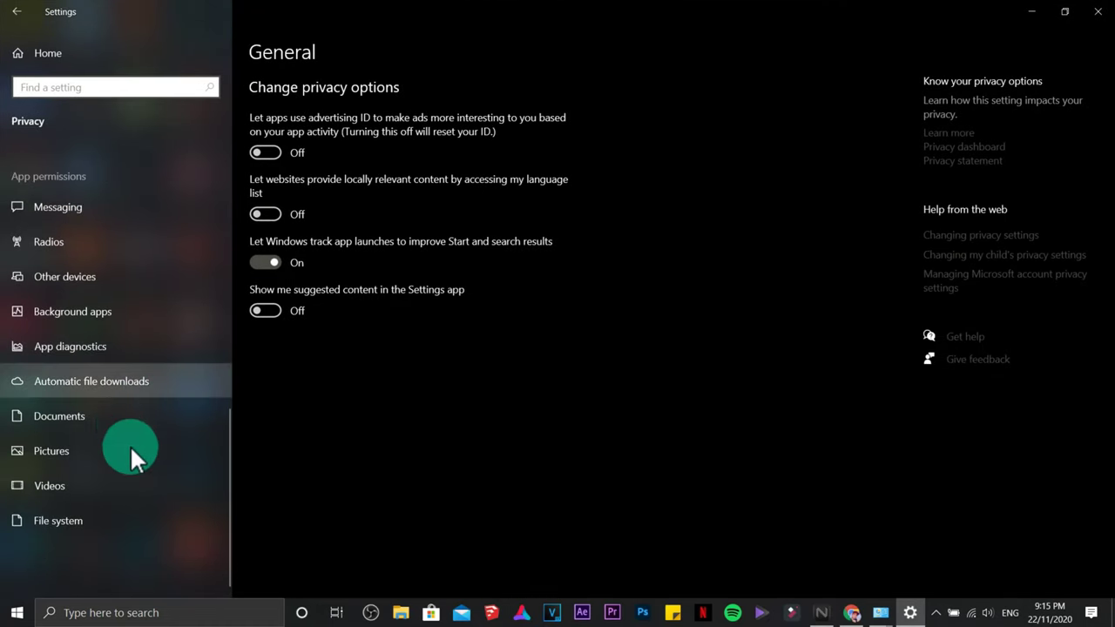
pyautogui.click(132, 316)
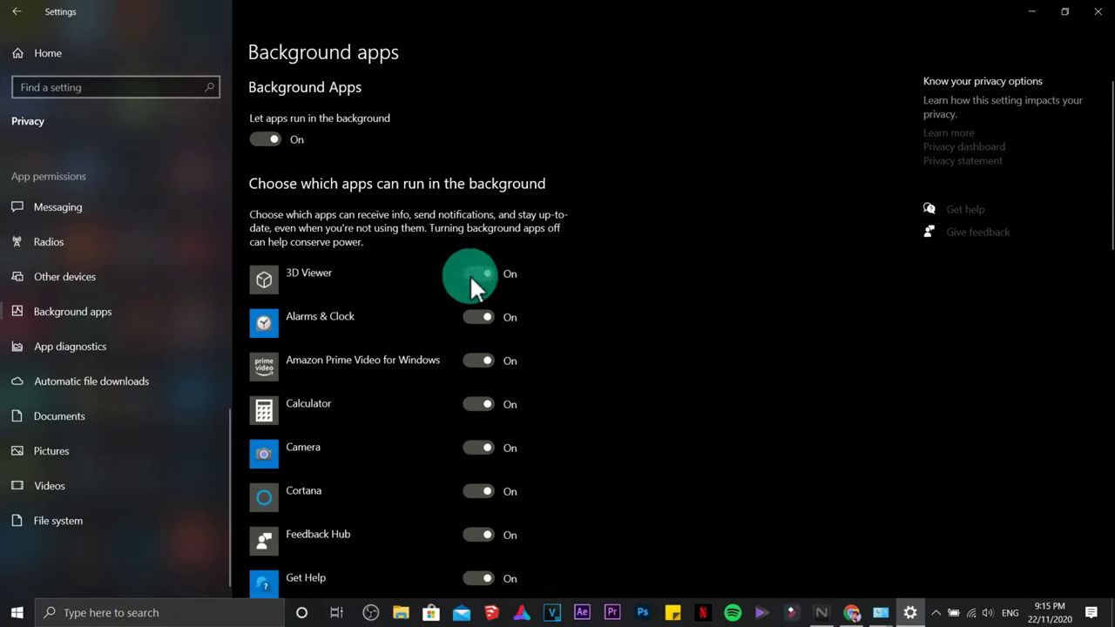
# Turn off background access for 3D Viewer, Alarms & Clock, Prime Video, Cortana and Feedback Hub.
pyautogui.click(475, 274)
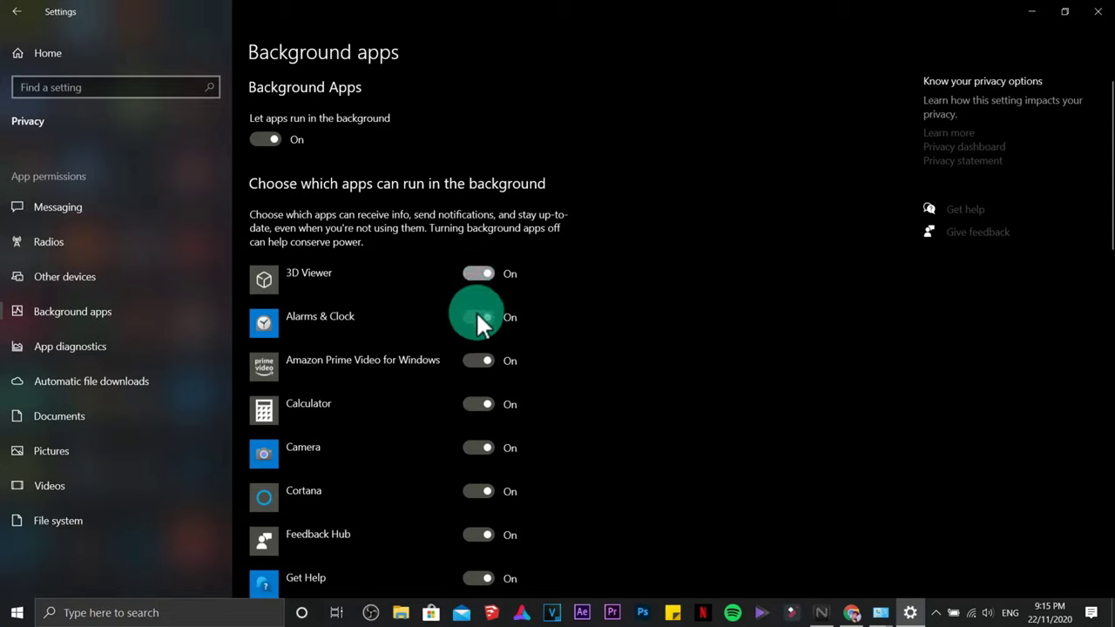
pyautogui.click(477, 320)
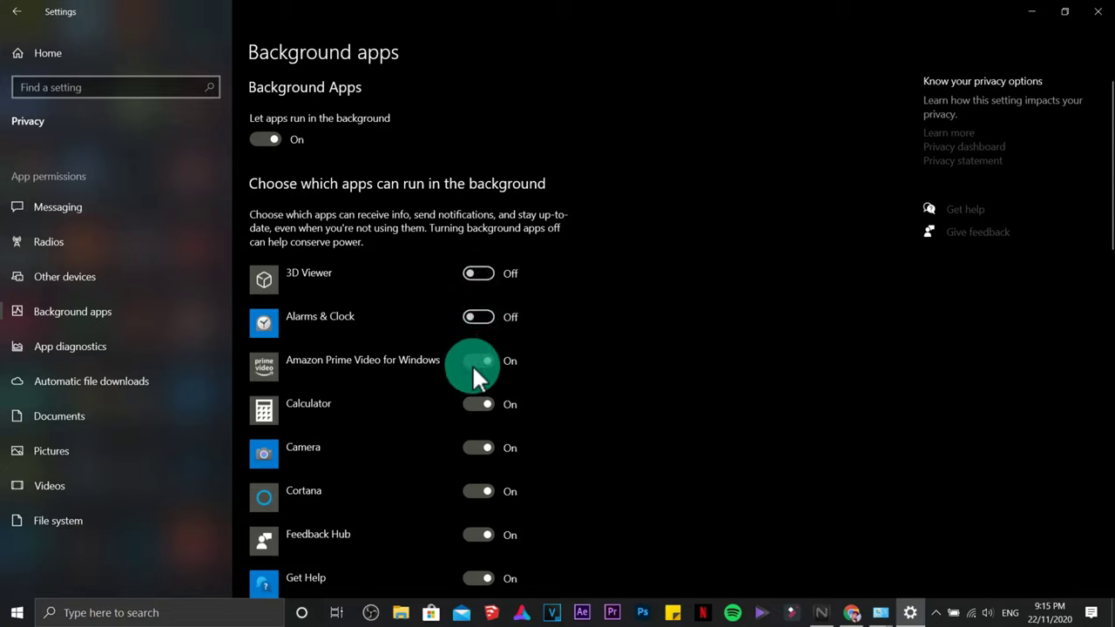
pyautogui.click(474, 361)
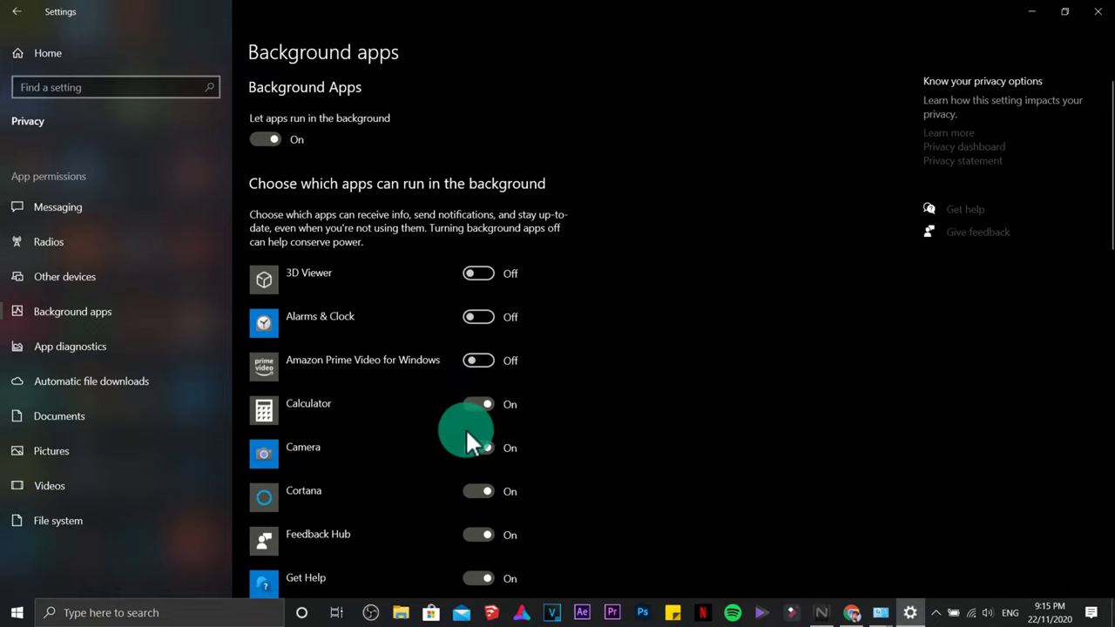
pyautogui.click(467, 490)
pyautogui.click(474, 533)
# Turn off background access for Get Help, Groove Music, Maps, Photos and Microsoft Store.
pyautogui.scroll(-3, 522, 509)
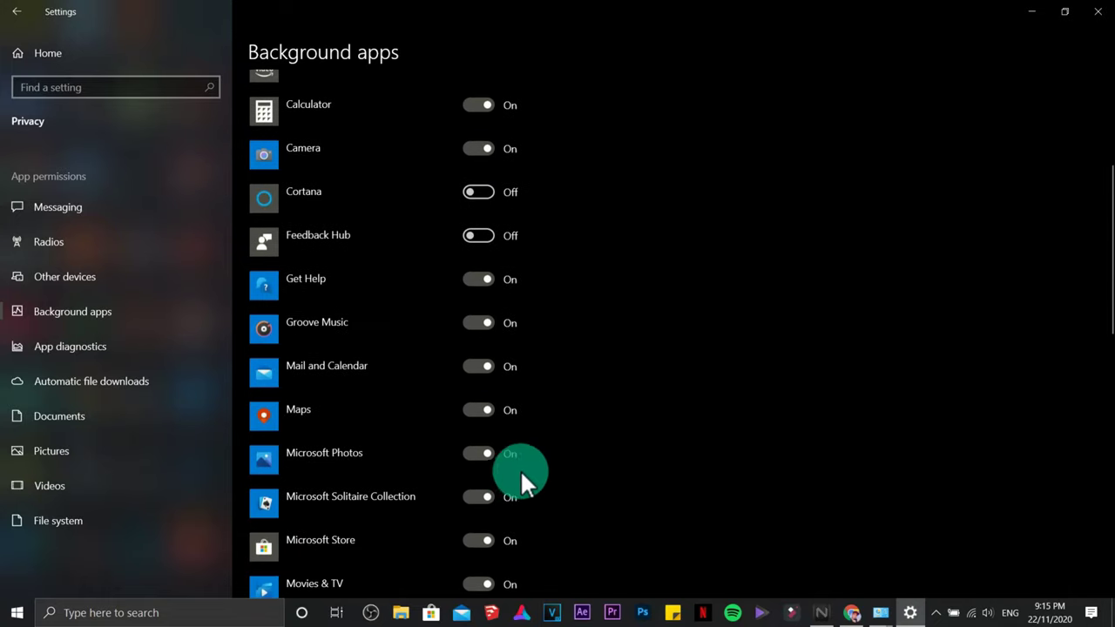
pyautogui.click(477, 280)
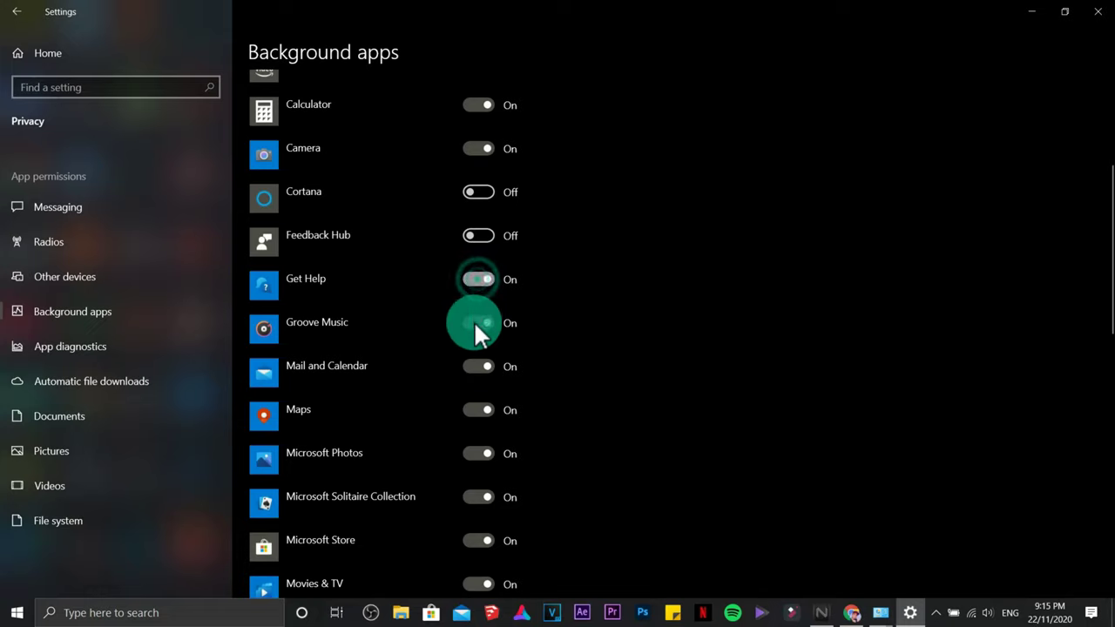
pyautogui.click(475, 322)
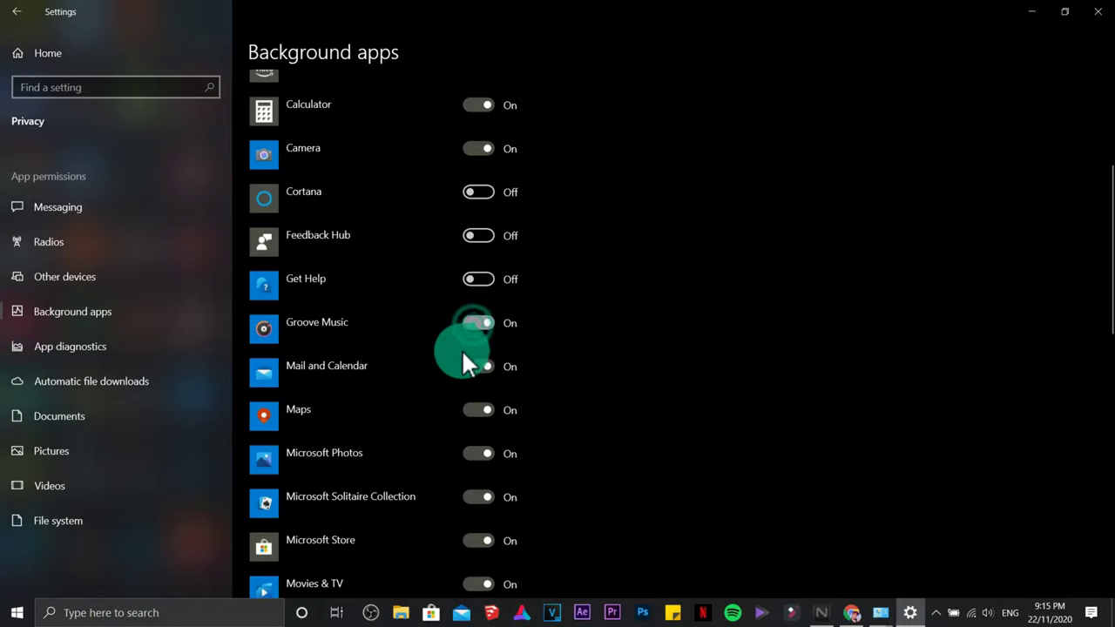
pyautogui.click(478, 408)
pyautogui.click(470, 453)
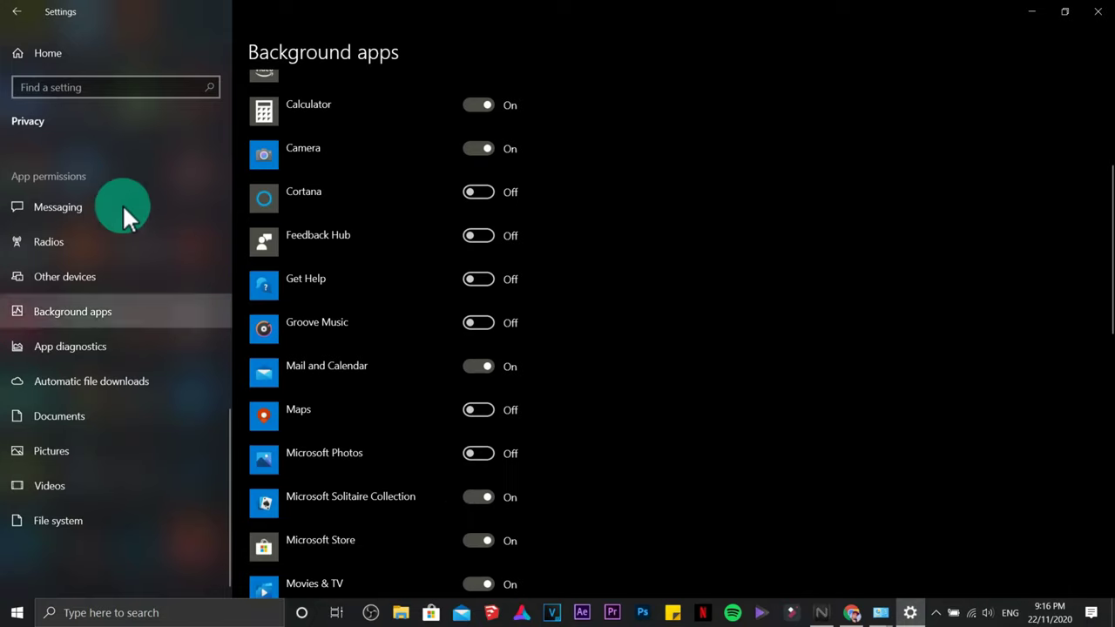
pyautogui.scroll(5, 104, 383)
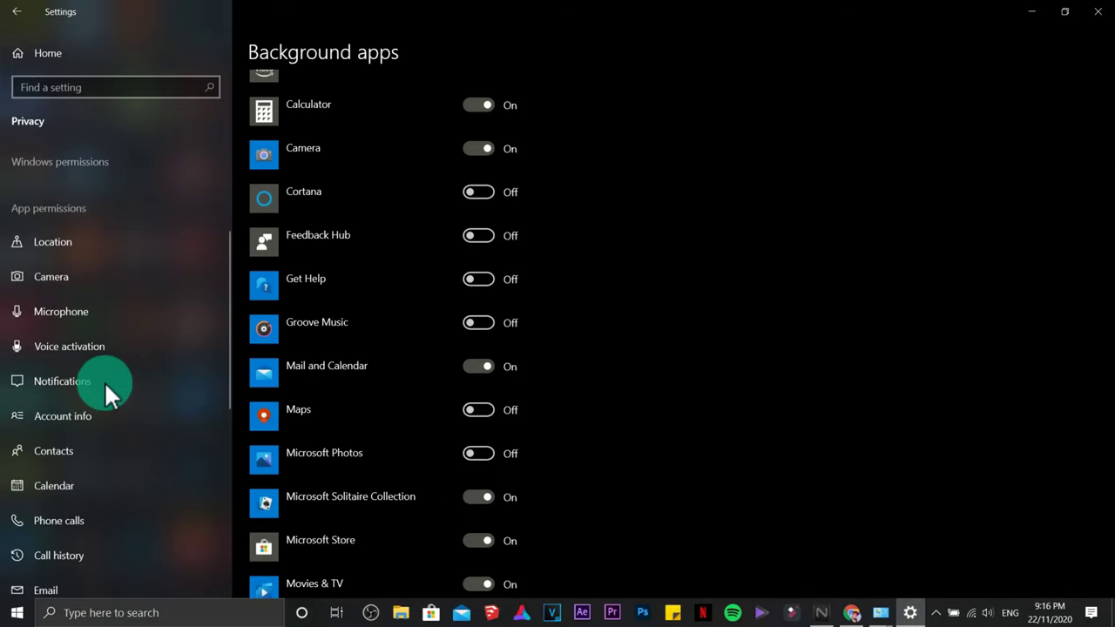
pyautogui.scroll(-5, 130, 420)
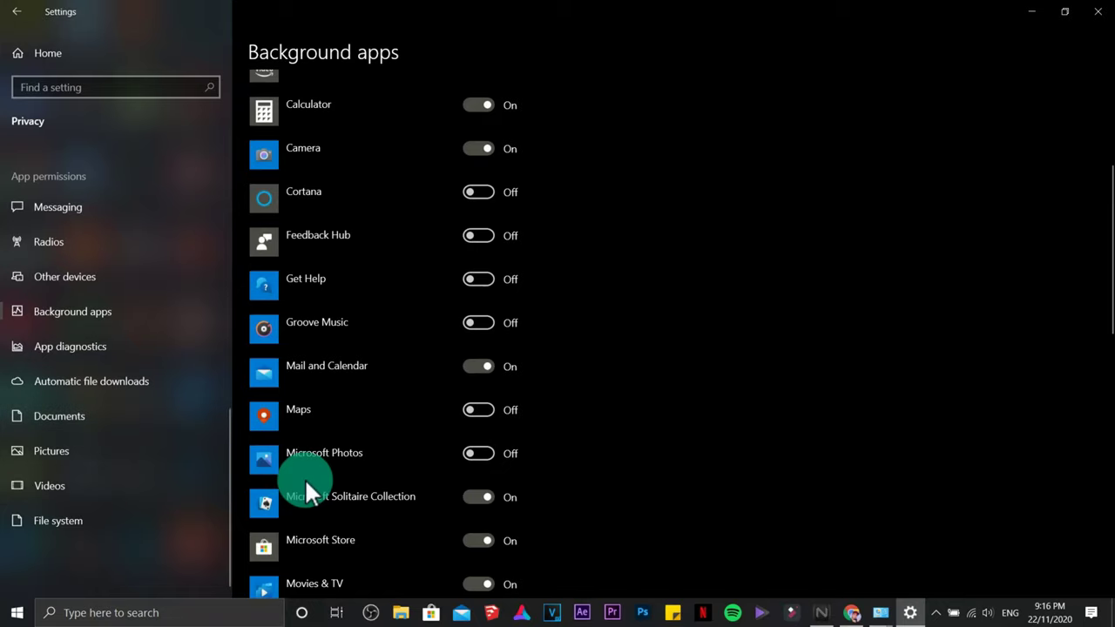
pyautogui.click(467, 536)
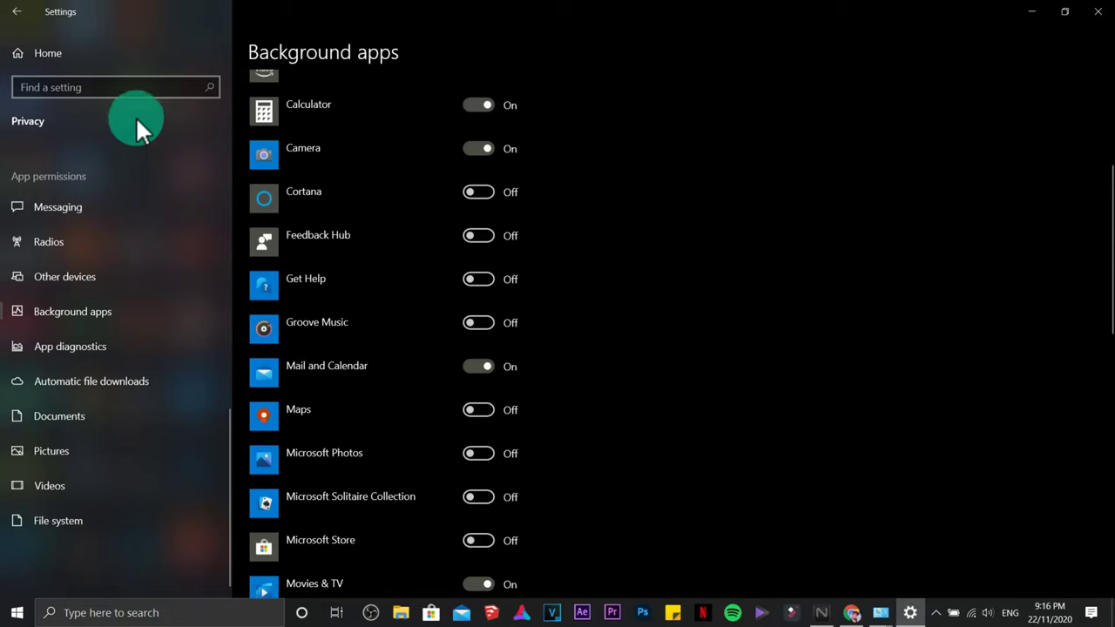
pyautogui.click(26, 51)
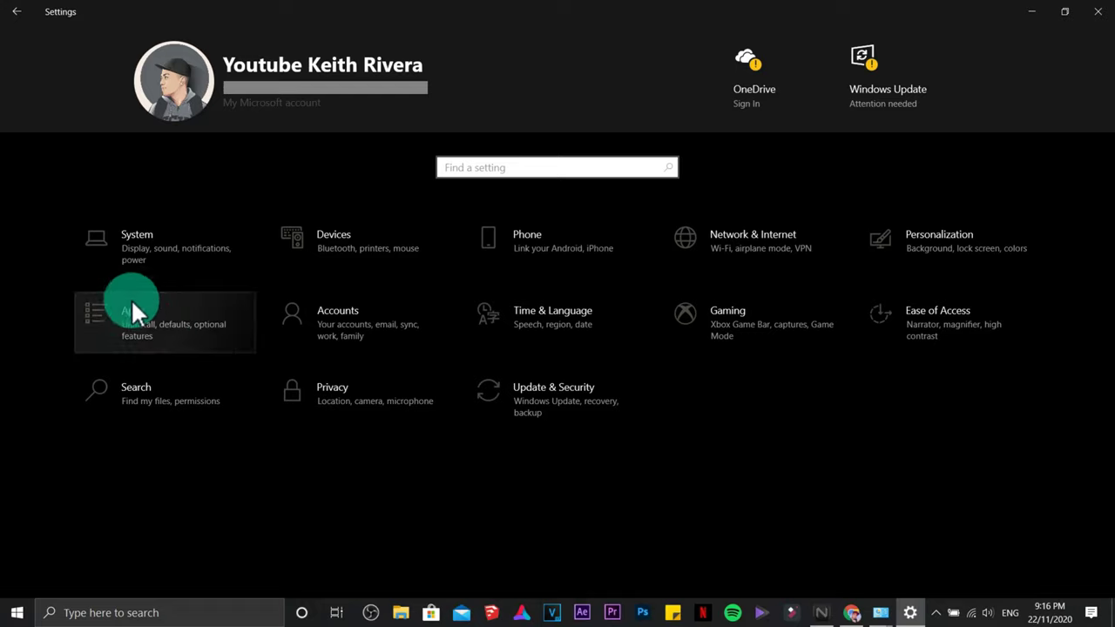
# Verify Delivery Optimization's 'Allow downloads from other PCs' is Off, then leave Settings.
pyautogui.click(538, 387)
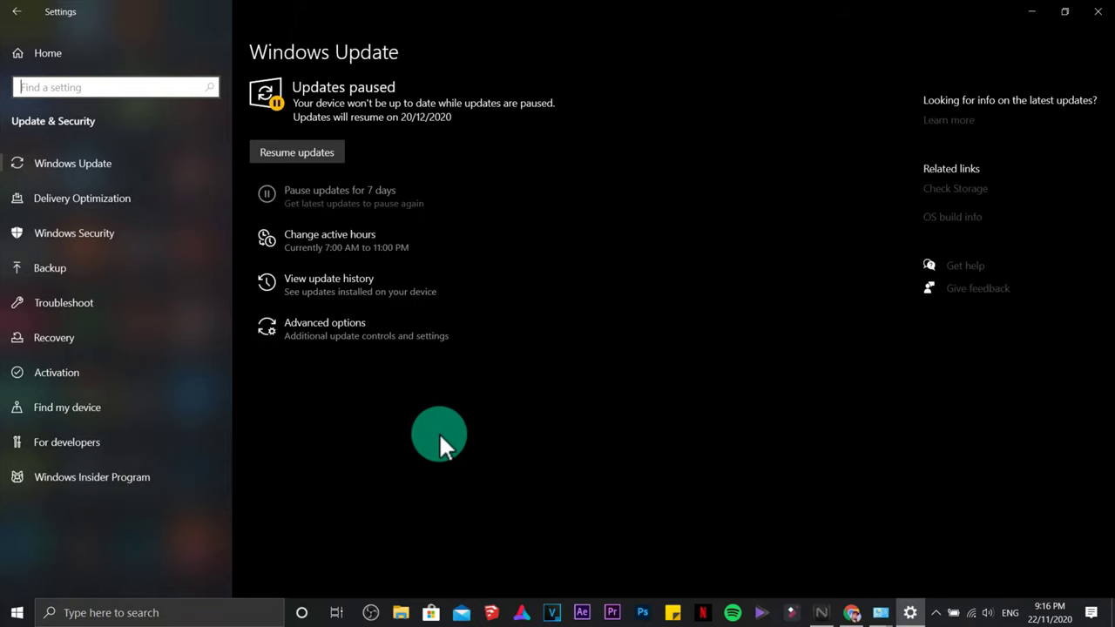
pyautogui.click(323, 329)
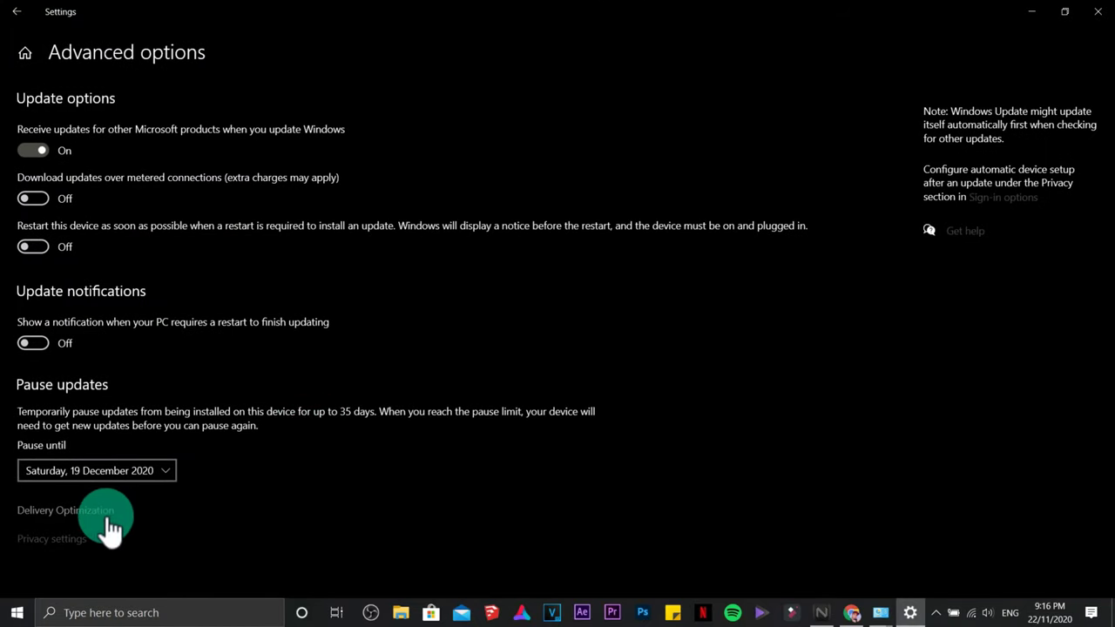
pyautogui.click(107, 513)
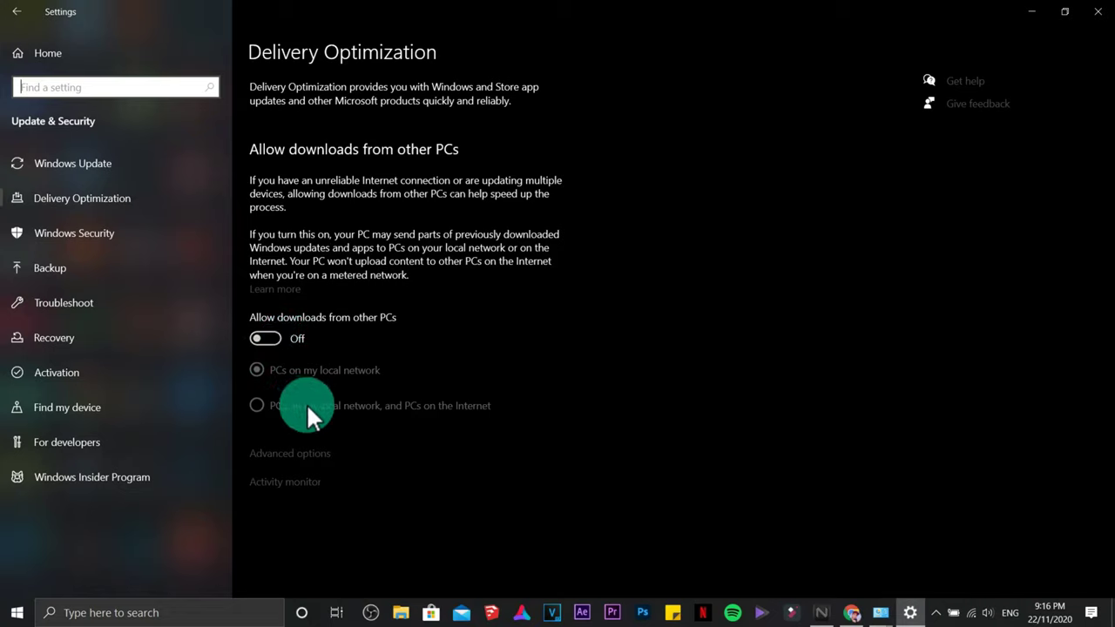
pyautogui.click(17, 18)
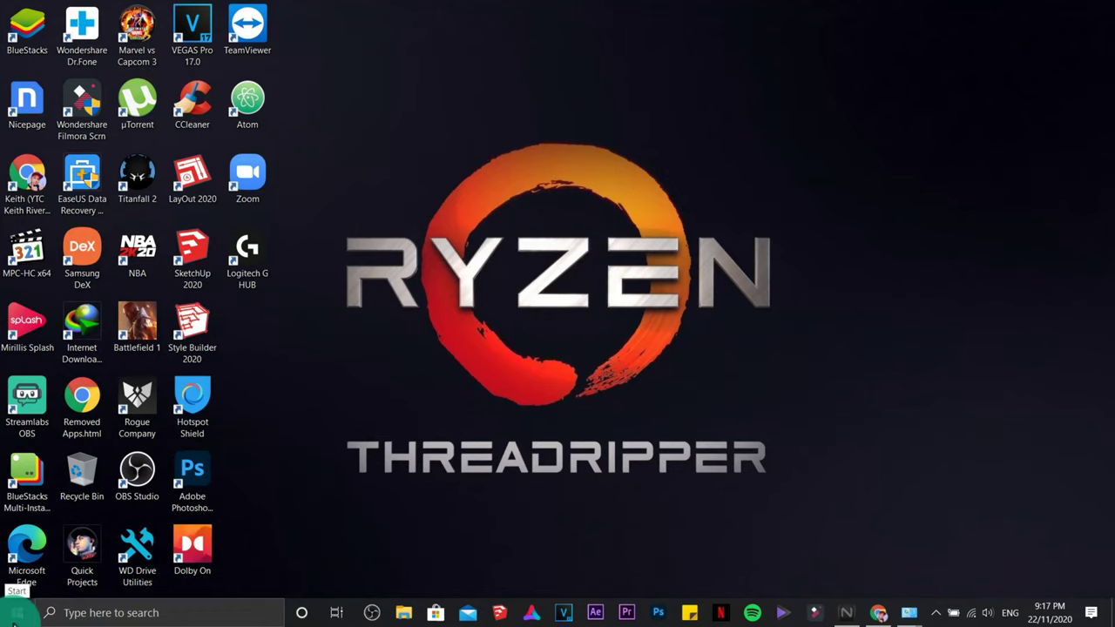
pyautogui.click(13, 620)
# Launch services.msc and open the Windows Update service's properties.
pyautogui.write('se')
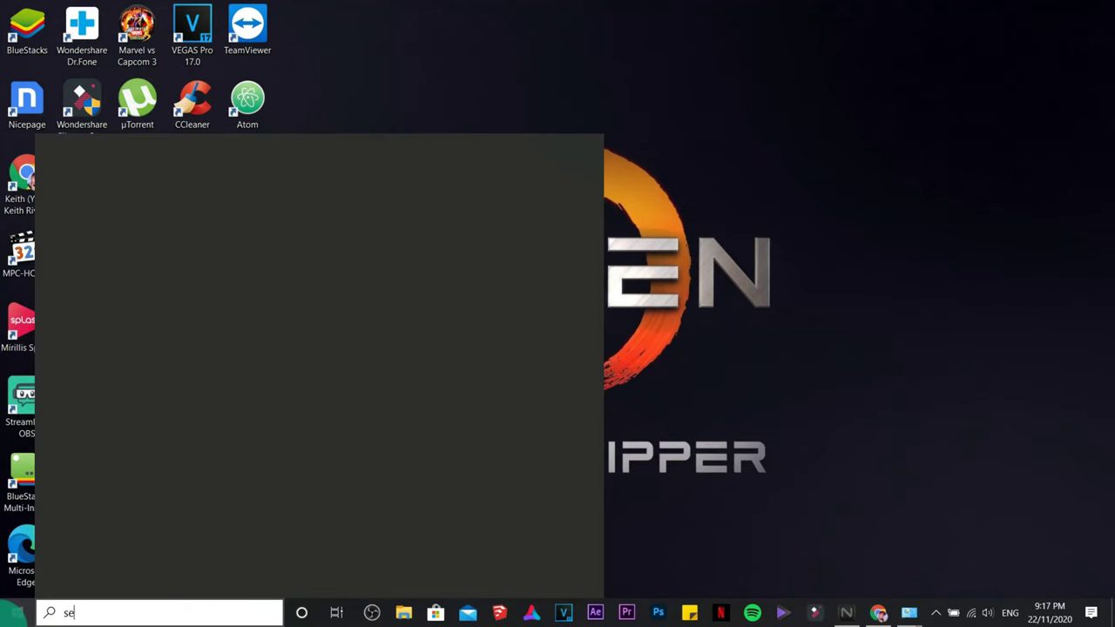
pyautogui.write('rvices.msc')
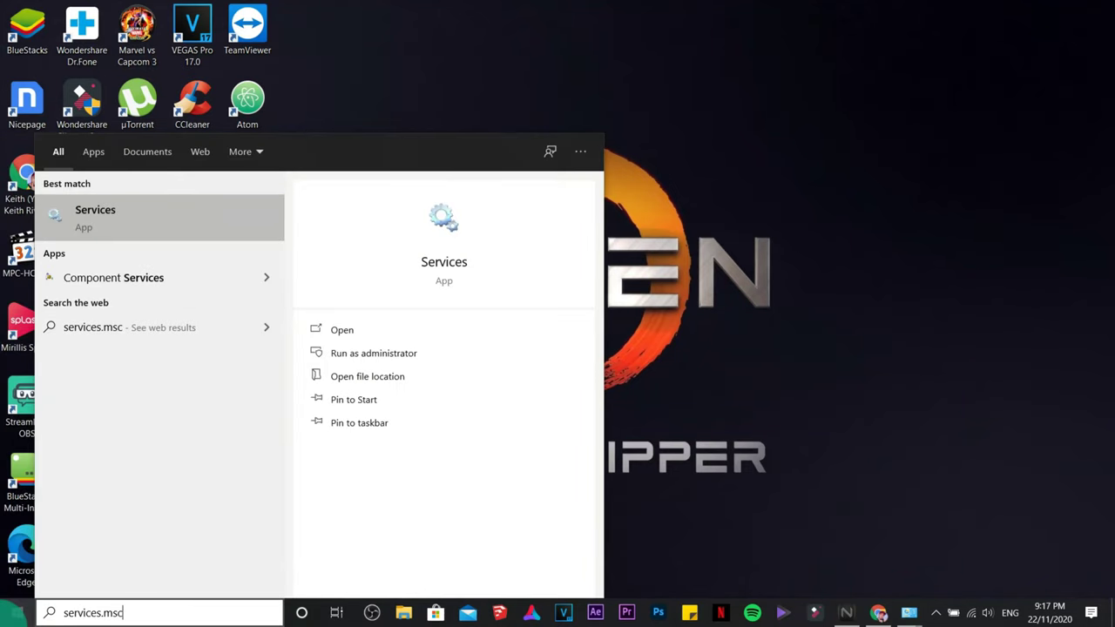
pyautogui.click(139, 217)
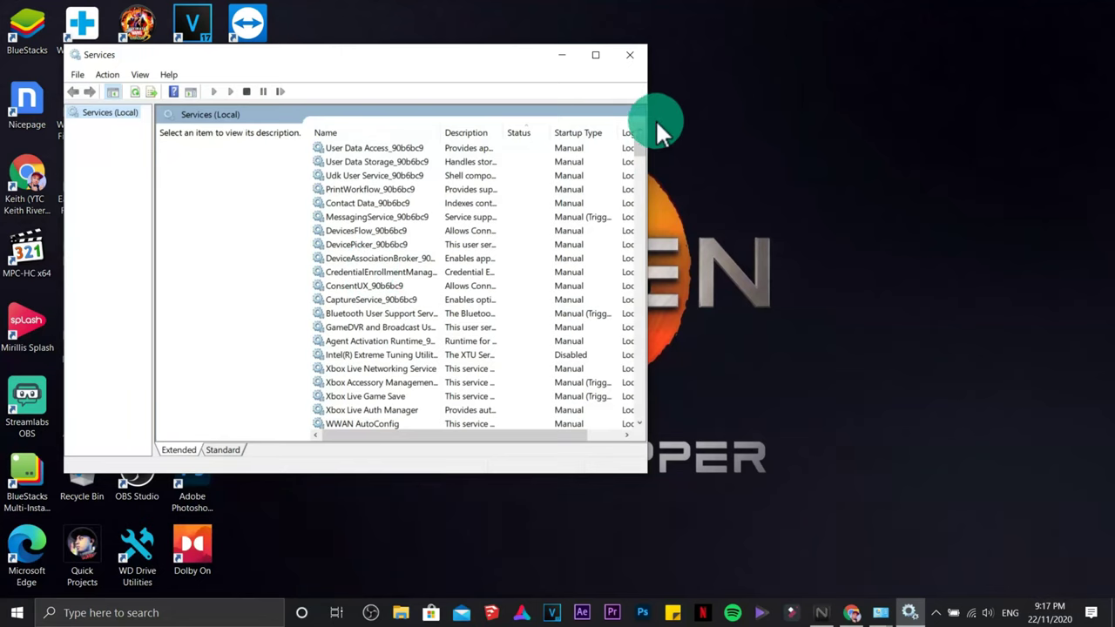
pyautogui.moveTo(641, 148); pyautogui.dragTo(595, 431)
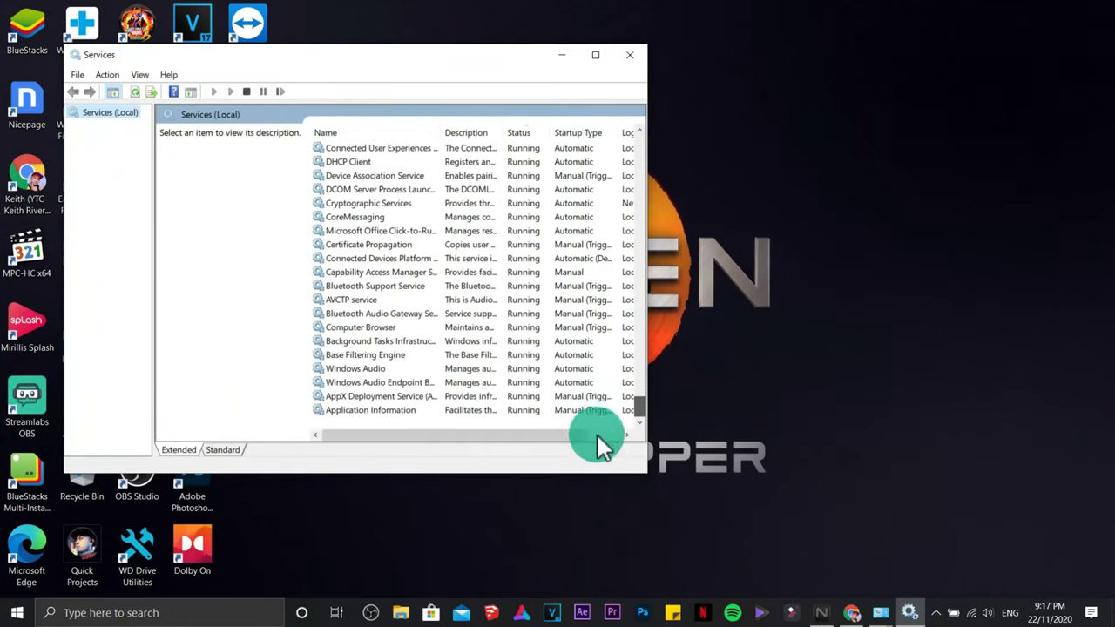
pyautogui.moveTo(598, 435); pyautogui.dragTo(621, 435)
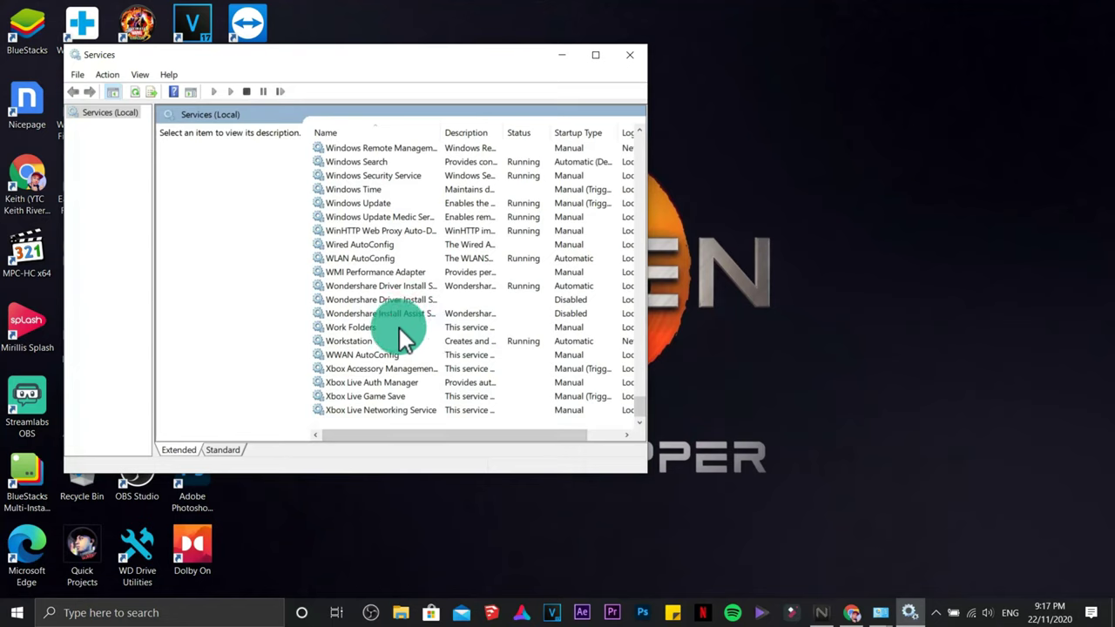
pyautogui.click(403, 203)
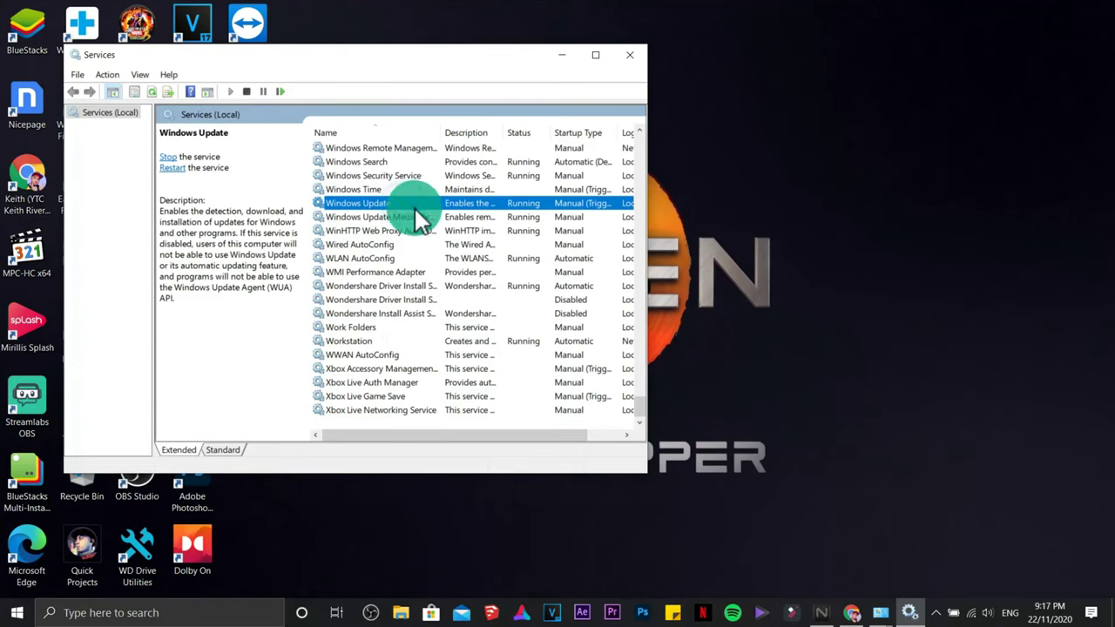
pyautogui.rightClick(560, 200)
pyautogui.click(593, 338)
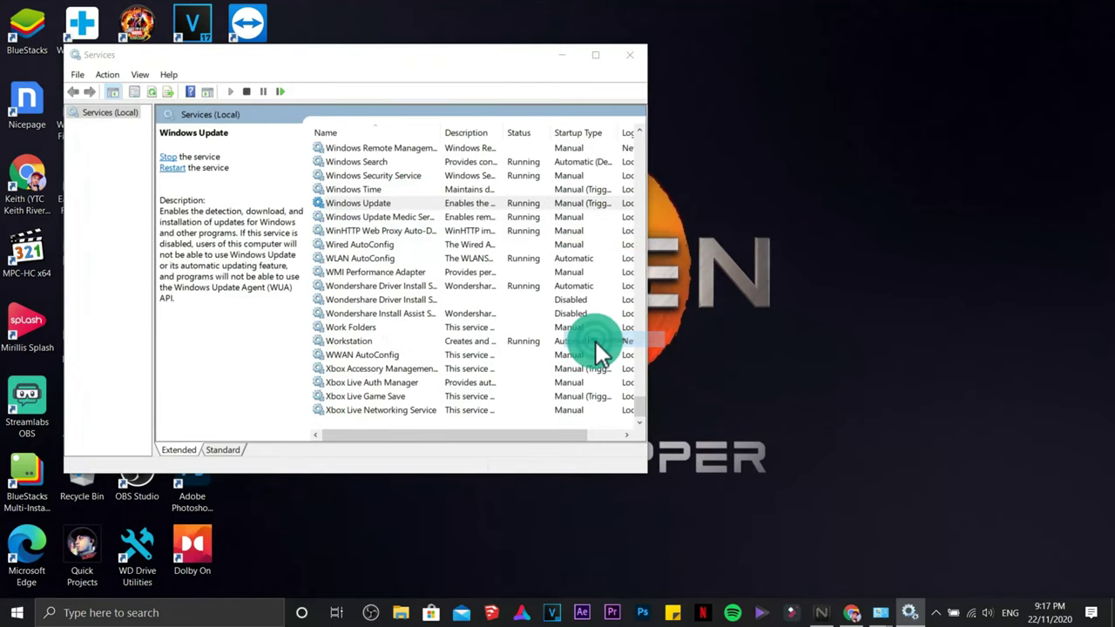
# Stop Windows Update, set its startup type to Disabled, apply, and close Services.
pyautogui.click(324, 319)
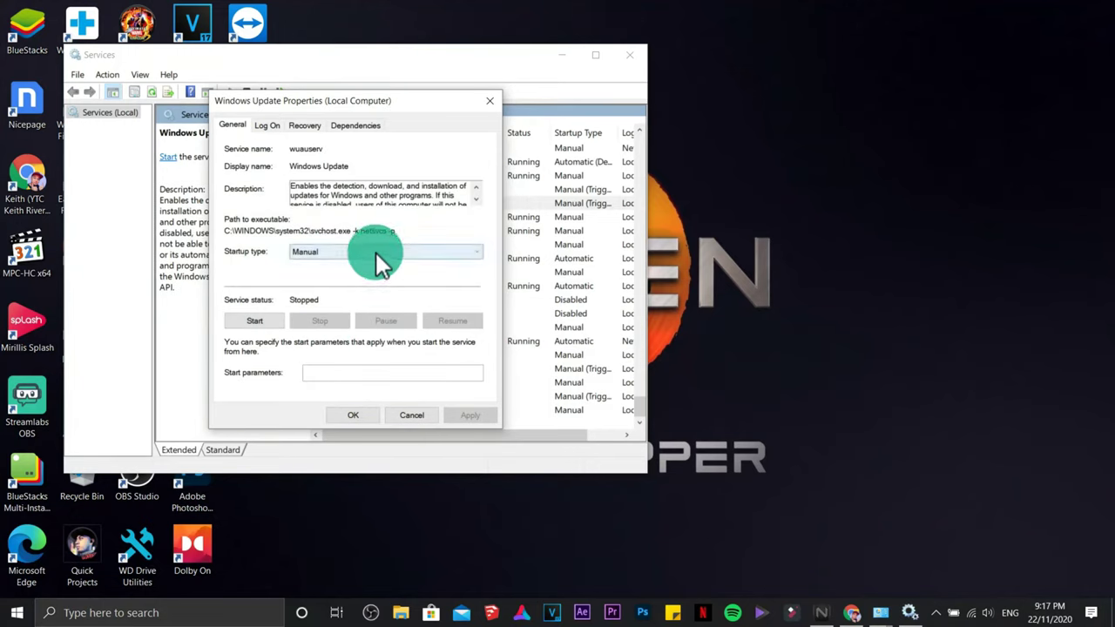
pyautogui.click(375, 251)
pyautogui.click(369, 294)
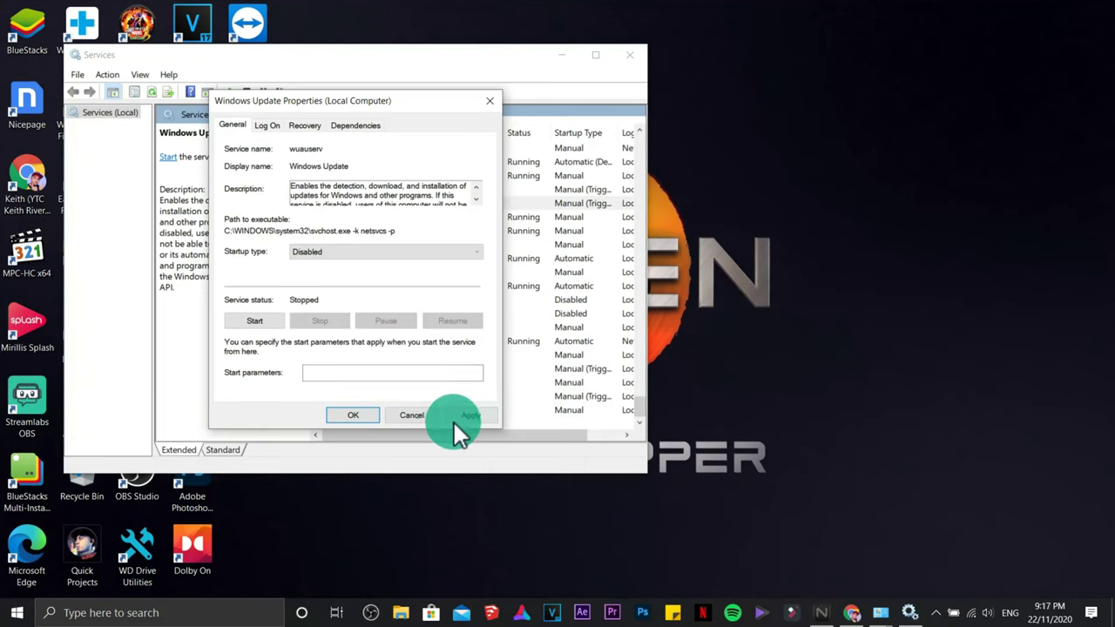
pyautogui.click(455, 418)
pyautogui.click(357, 414)
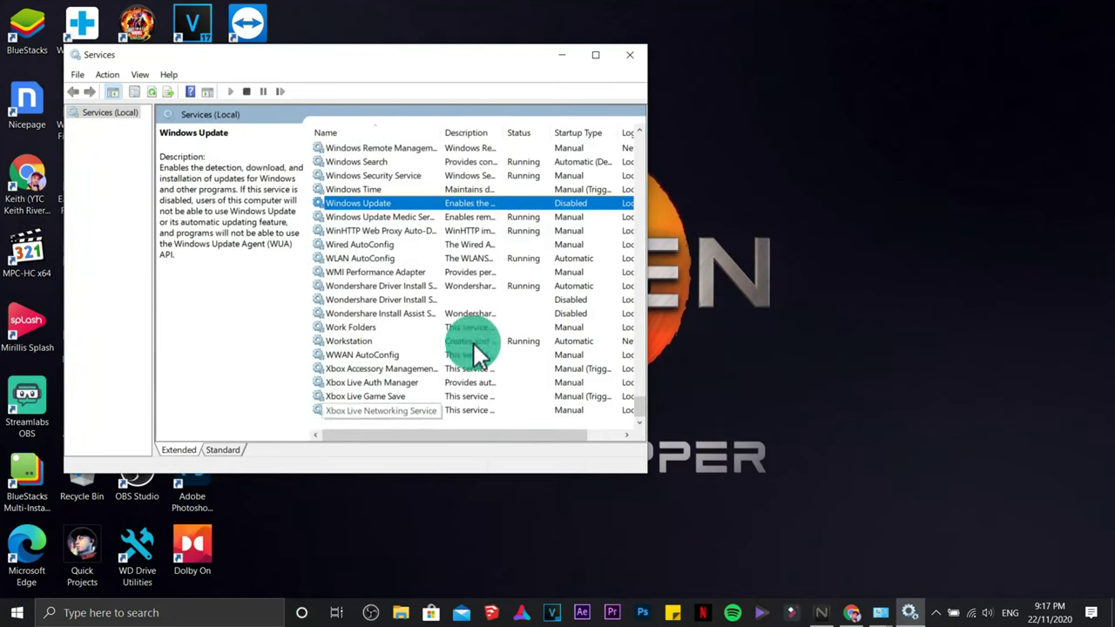
pyautogui.click(632, 59)
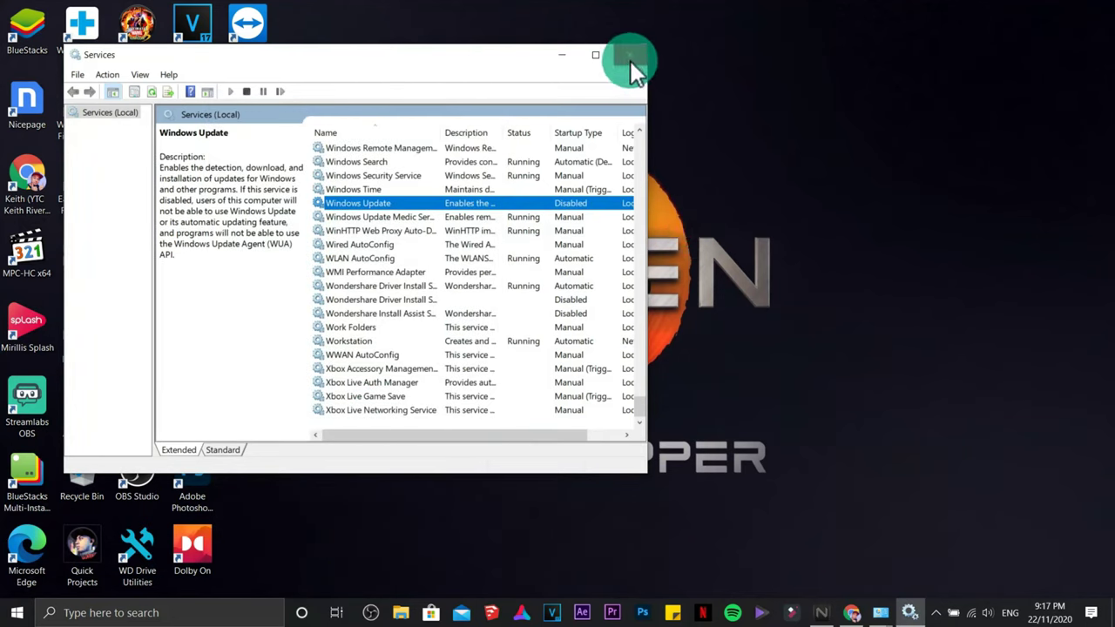
pyautogui.click(630, 57)
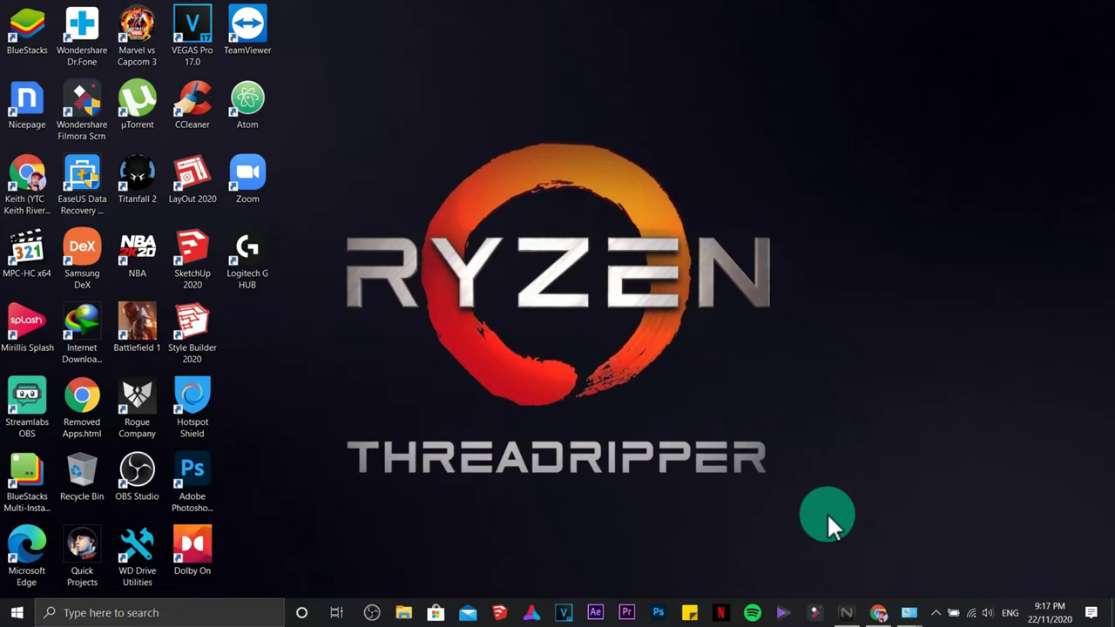
# Reload speedtest.net in Chrome and rerun the test: 2 ms ping, 37.42/69.31 Mbps.
pyautogui.click(880, 612)
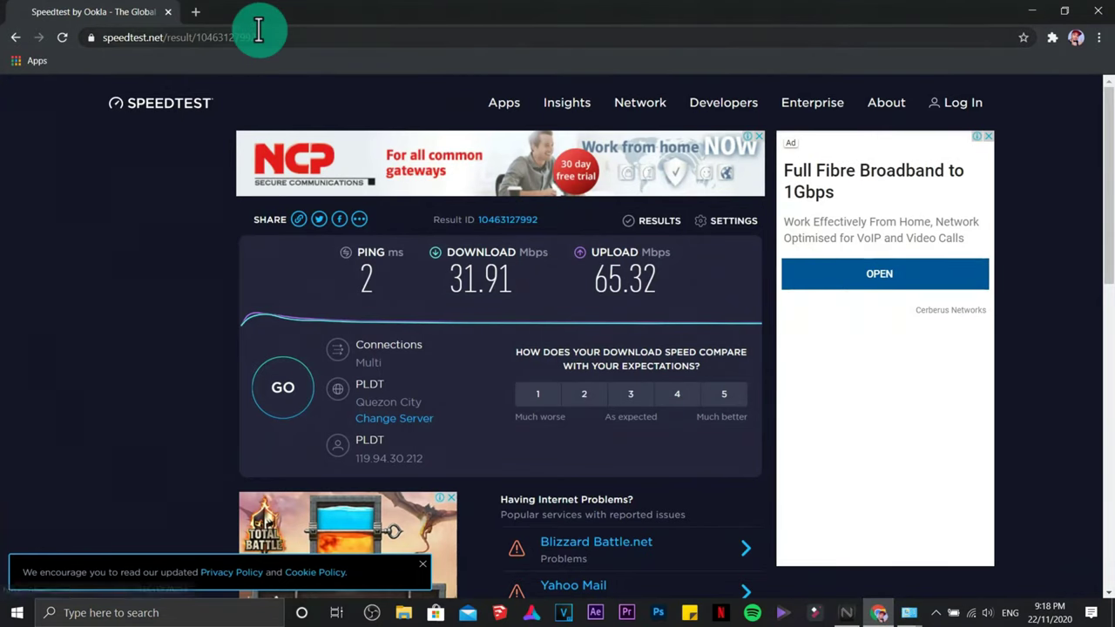
pyautogui.click(168, 38)
pyautogui.click(165, 38)
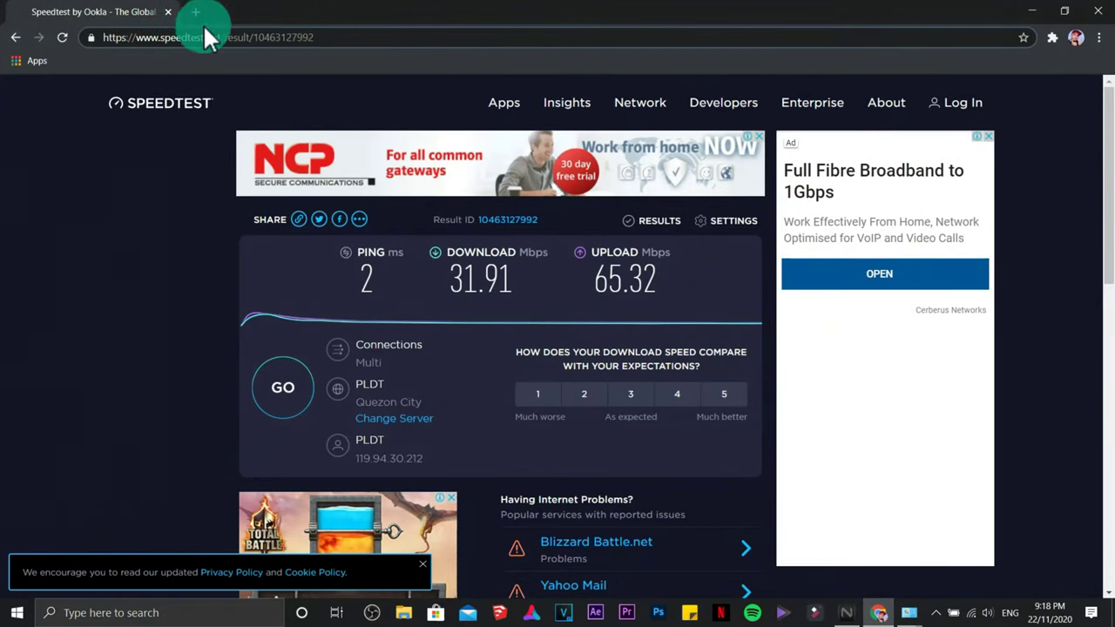
pyautogui.moveTo(222, 33); pyautogui.dragTo(436, 8)
pyautogui.press('BackSpace')
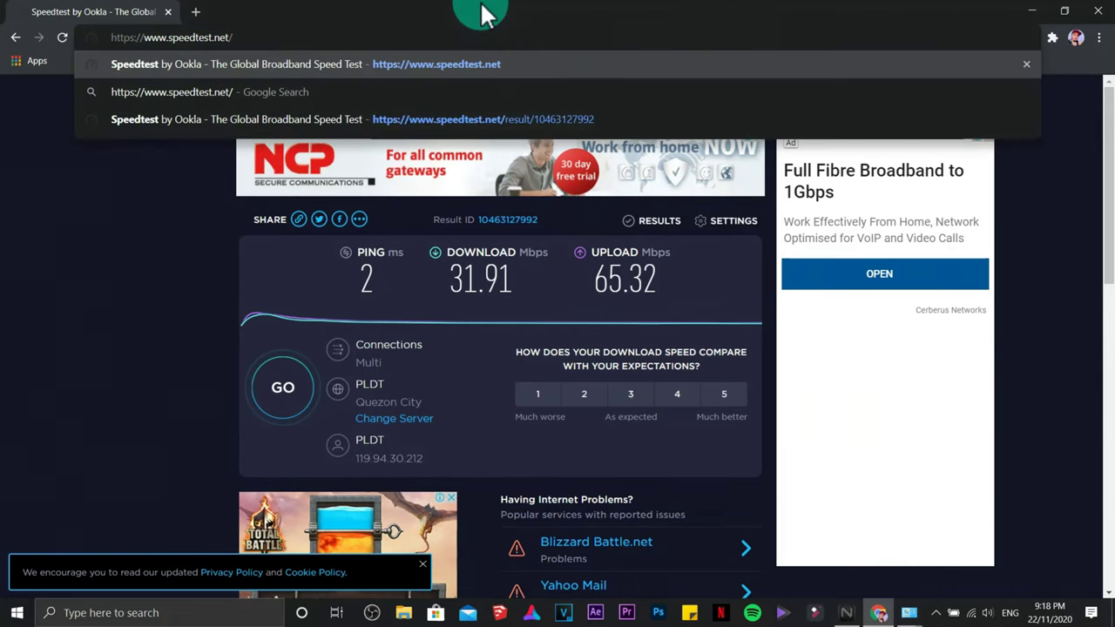
pyautogui.press('Return')
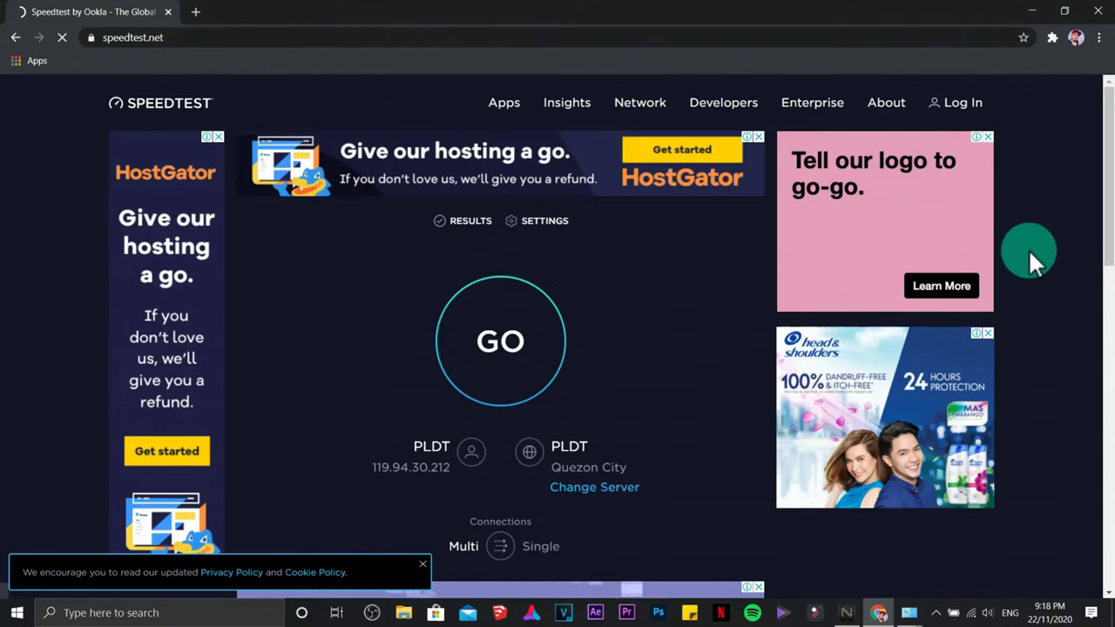
pyautogui.click(515, 372)
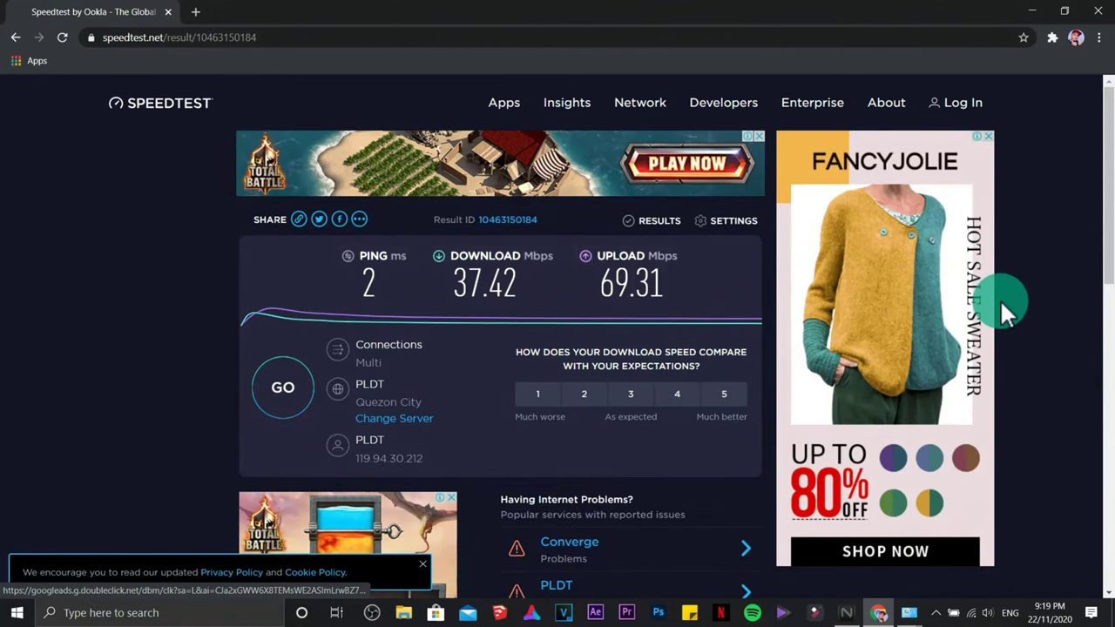
# Minimize Chrome showing the Speedtest result to reveal the desktop.
pyautogui.click(1036, 12)
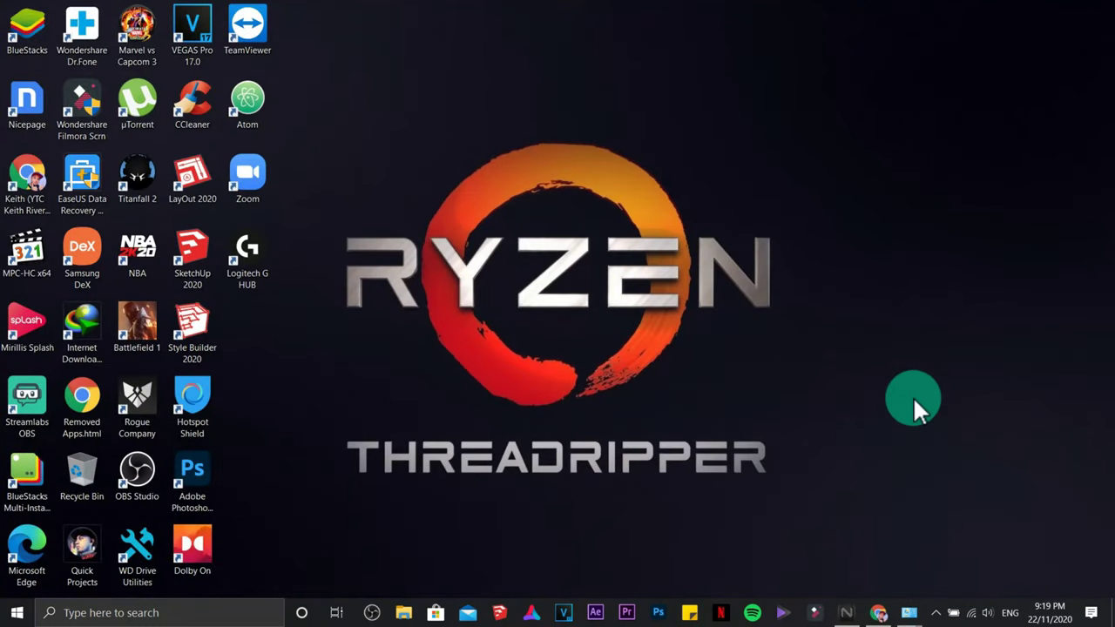